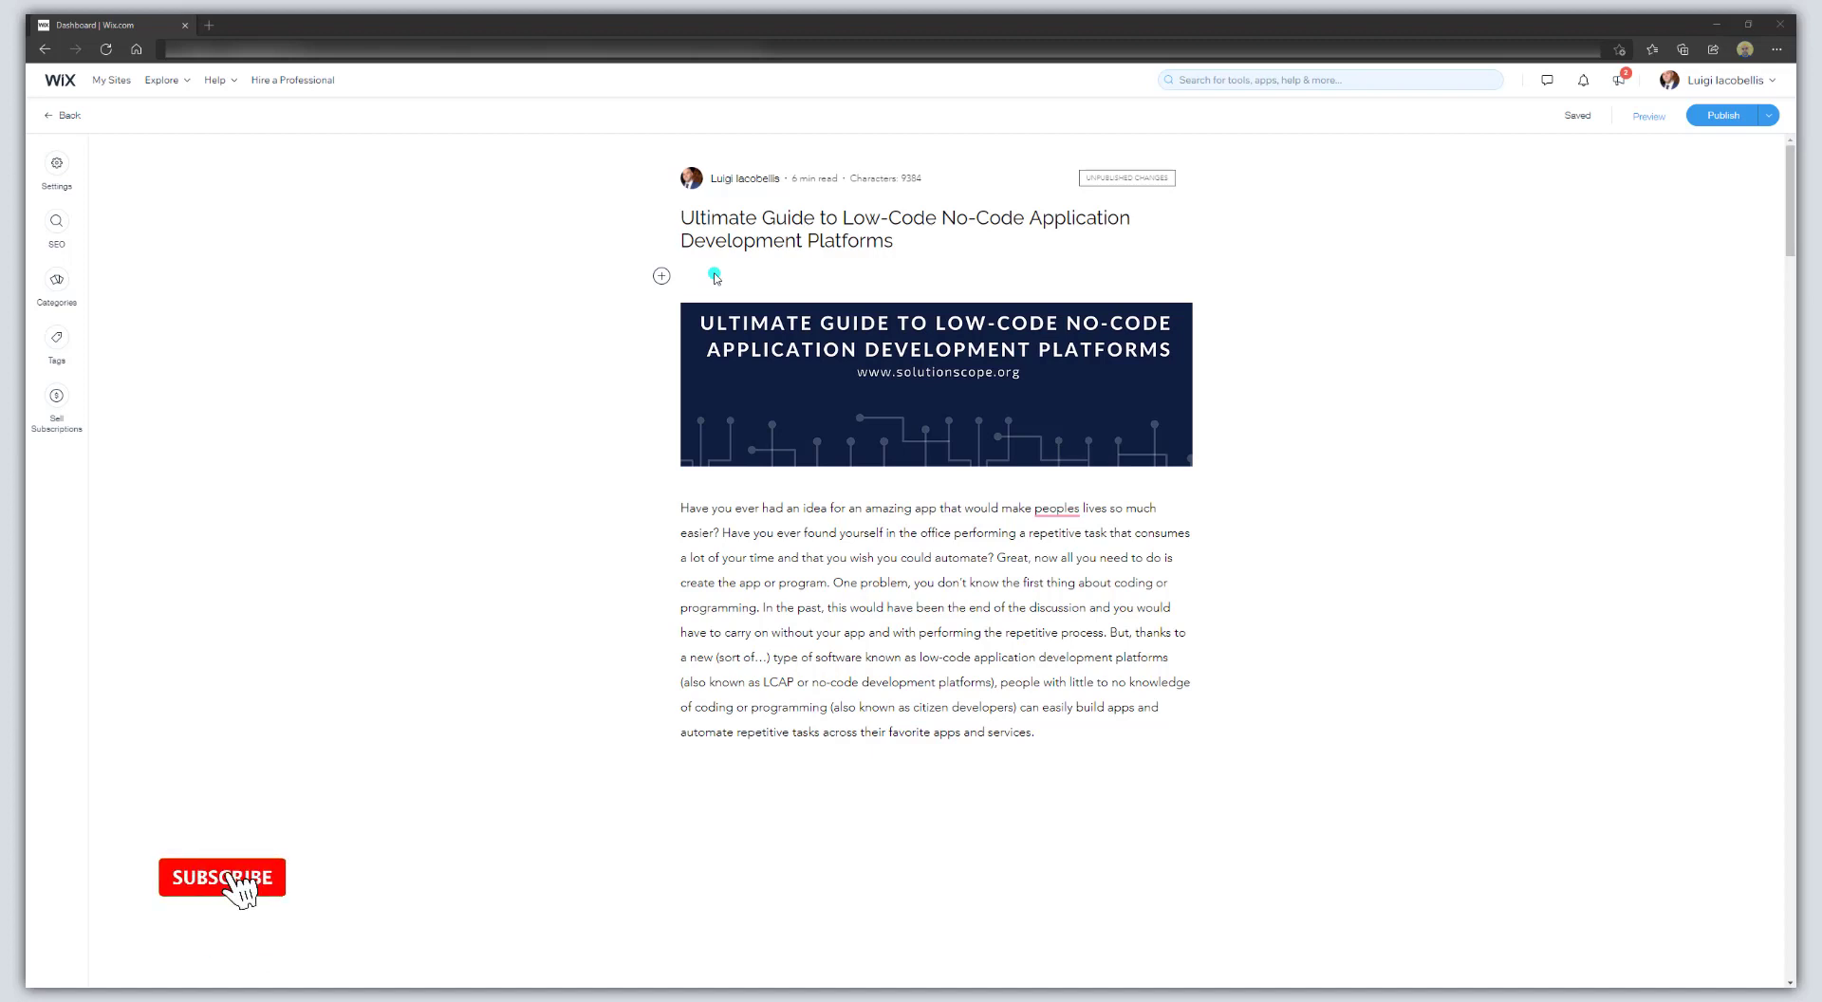
# Paste the Table of Contents list under the post title and bold its 'Table of Contents' line
pyautogui.click(714, 274)
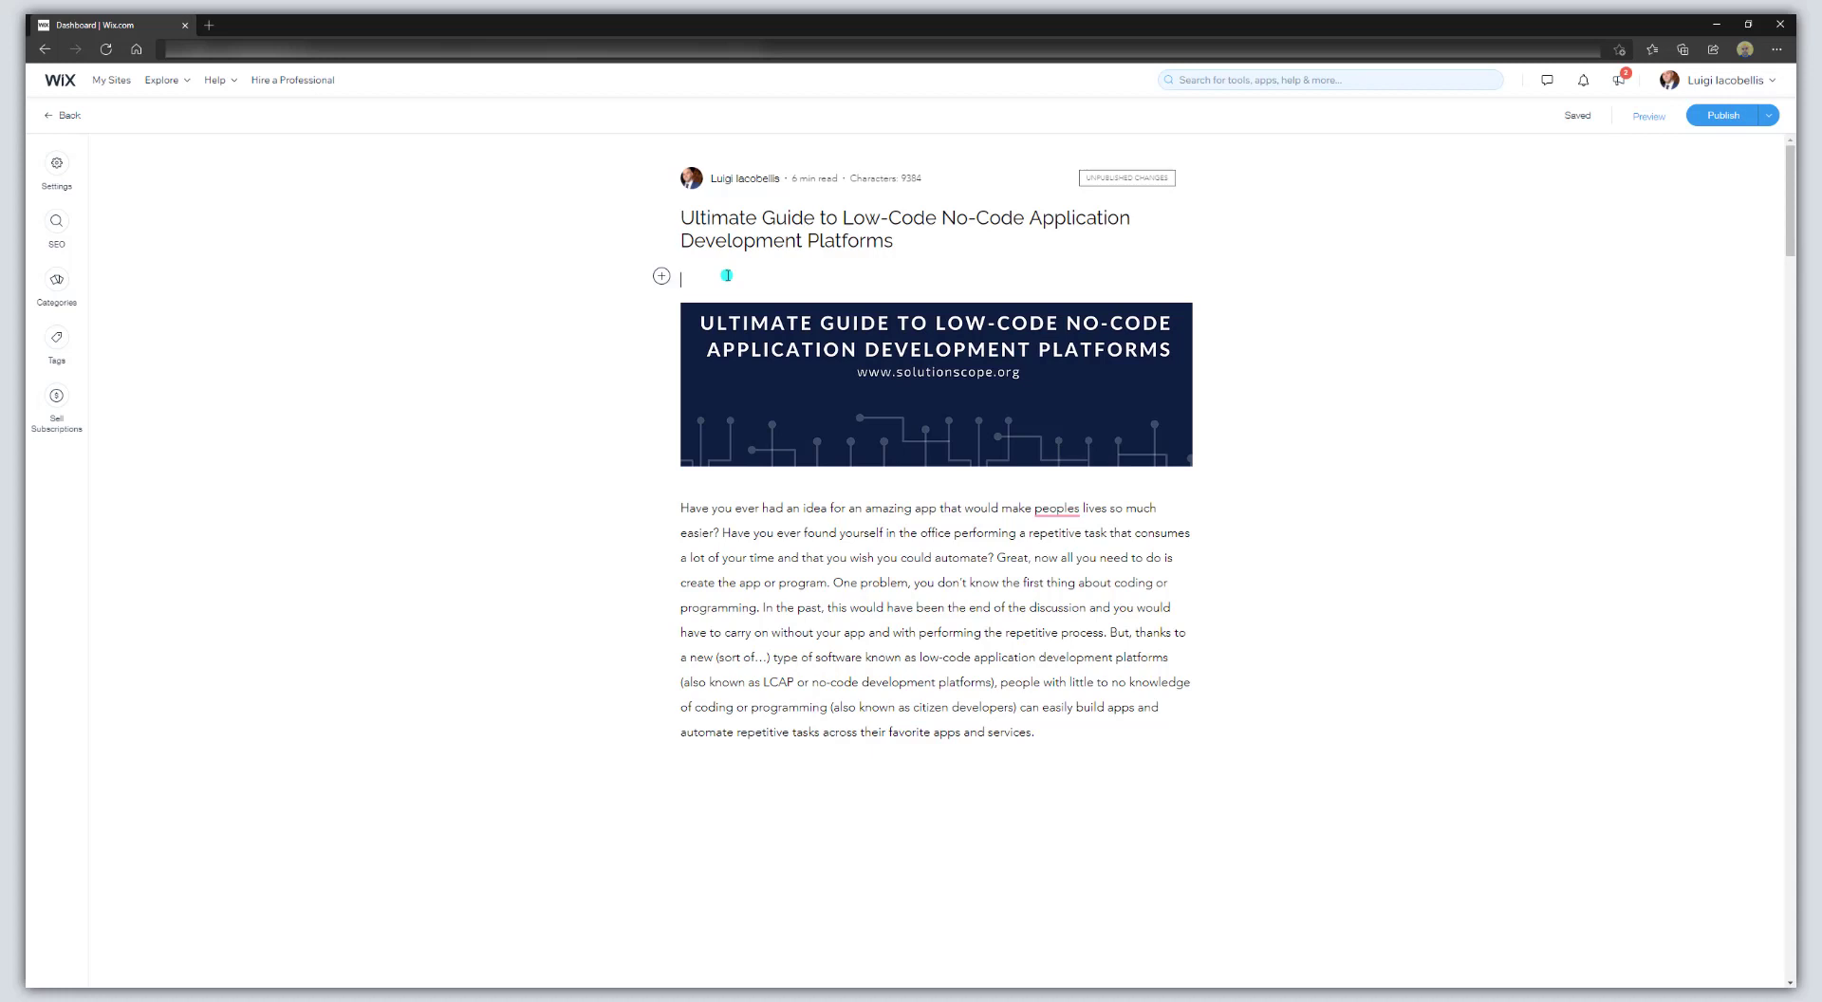
pyautogui.write('Table of Contents What are Low-Code No-Code Application Development Platforms? Are Low-Code No-Code Application Development Platforms New? What in the World is Citizen Development? What Are the Benefits of Using Low-Code No-Code Application Development Platforms? What Are the Different Components of Low-Code No-Code Application Development Platforms? How Do Low-Code No-Code Application Development Platform Connectors Work? How Much Do Low-Code No-Code Application Development Platforms Cost? What Are the Biggest Risks or Constraints of Low-Code No-Code Application Development Platforms? Which Are The Top Low-Code No-Code Application Development Platforms Available in the Market?')
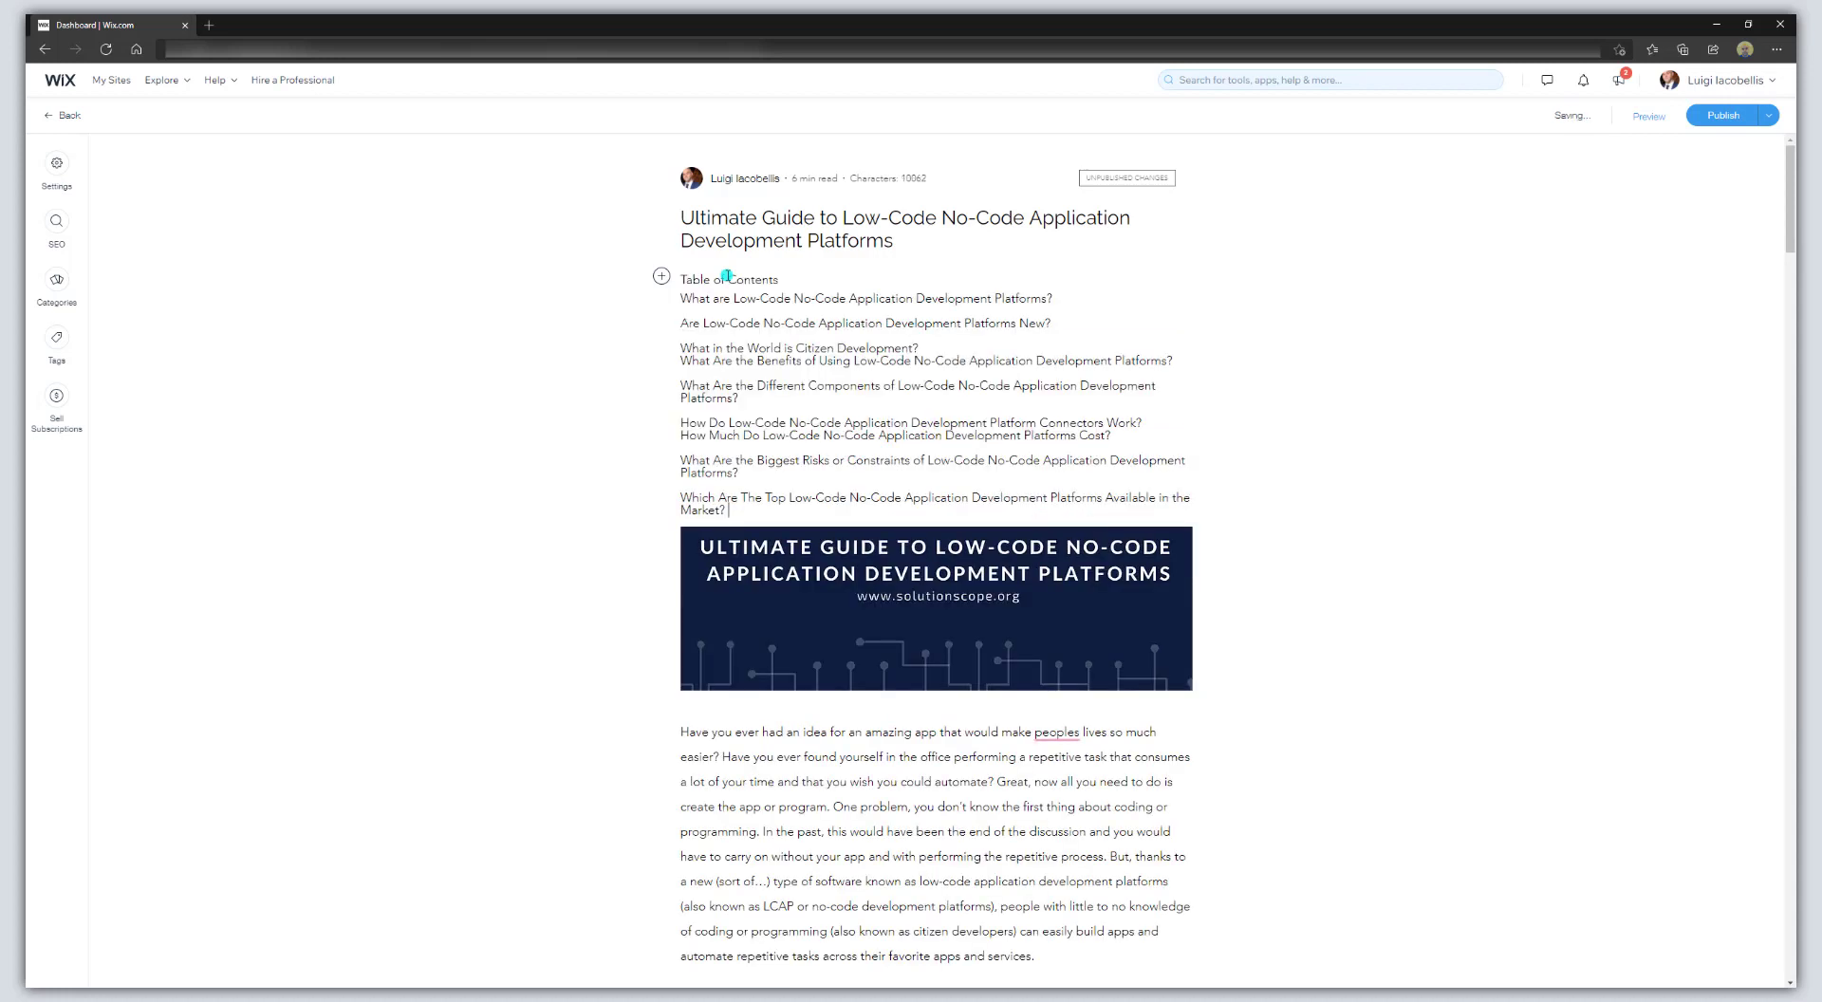
pyautogui.moveTo(793, 278); pyautogui.dragTo(670, 279)
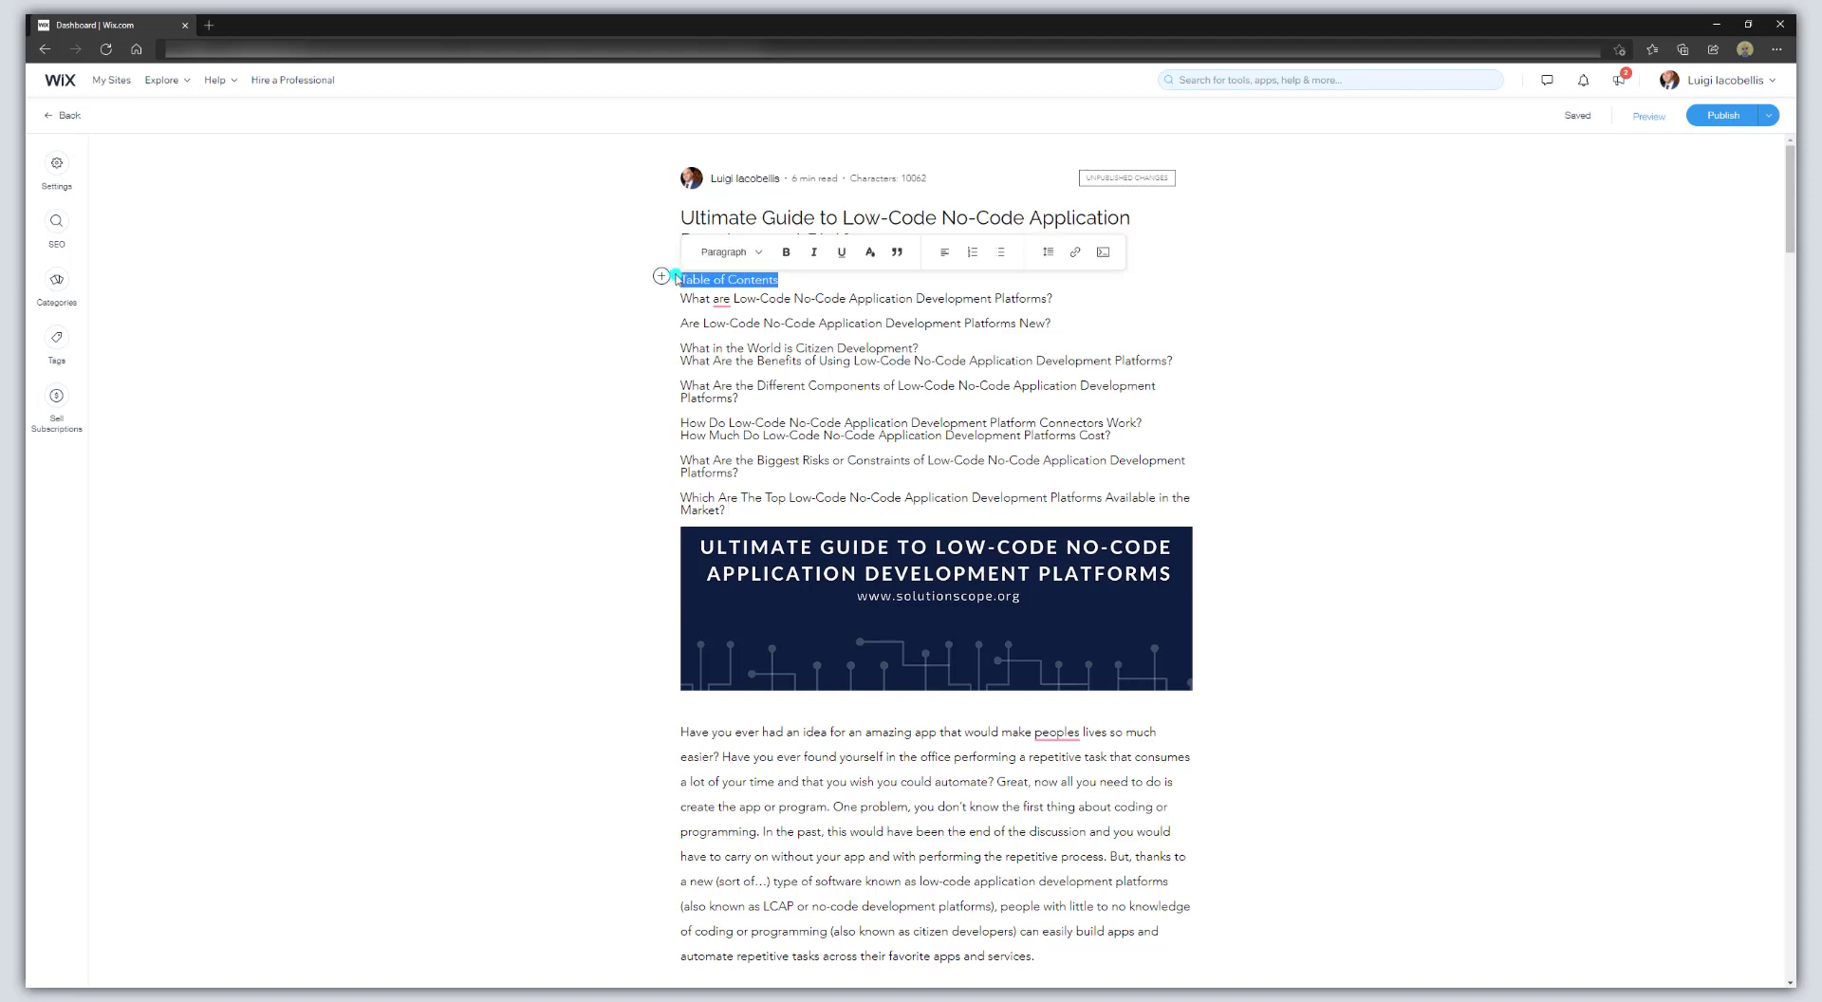
pyautogui.click(754, 297)
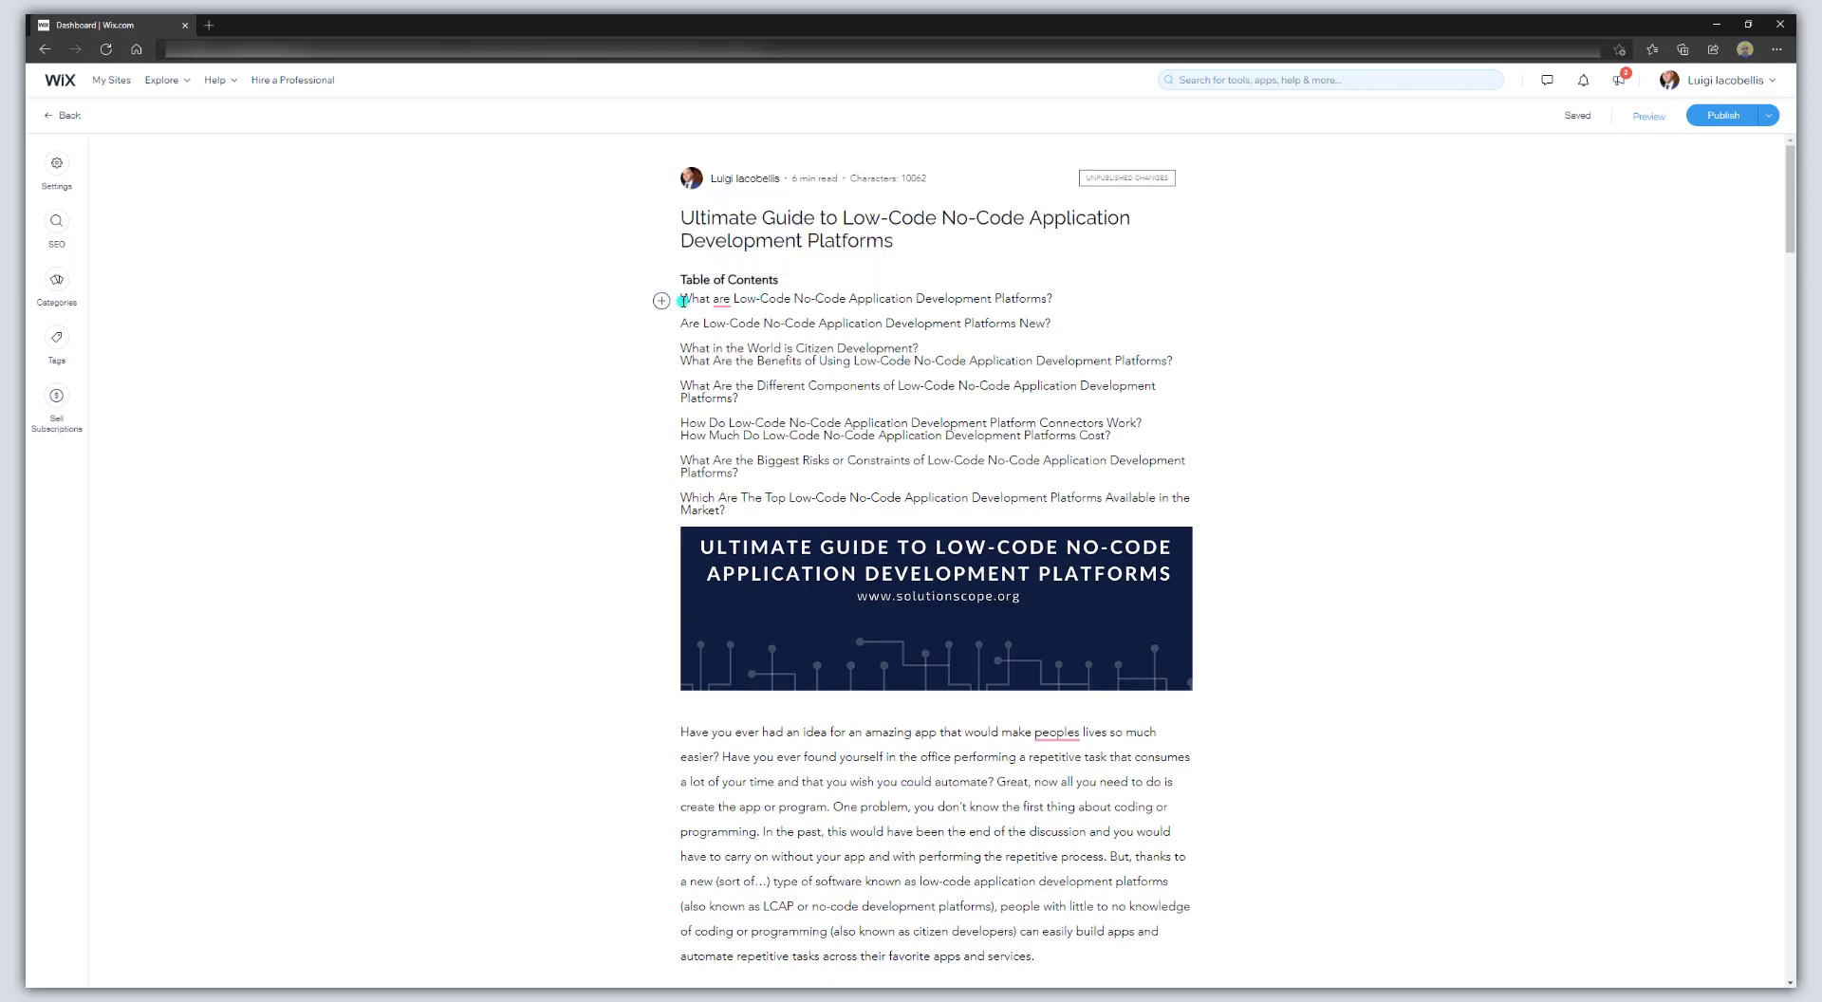
pyautogui.moveTo(680, 298); pyautogui.dragTo(724, 490)
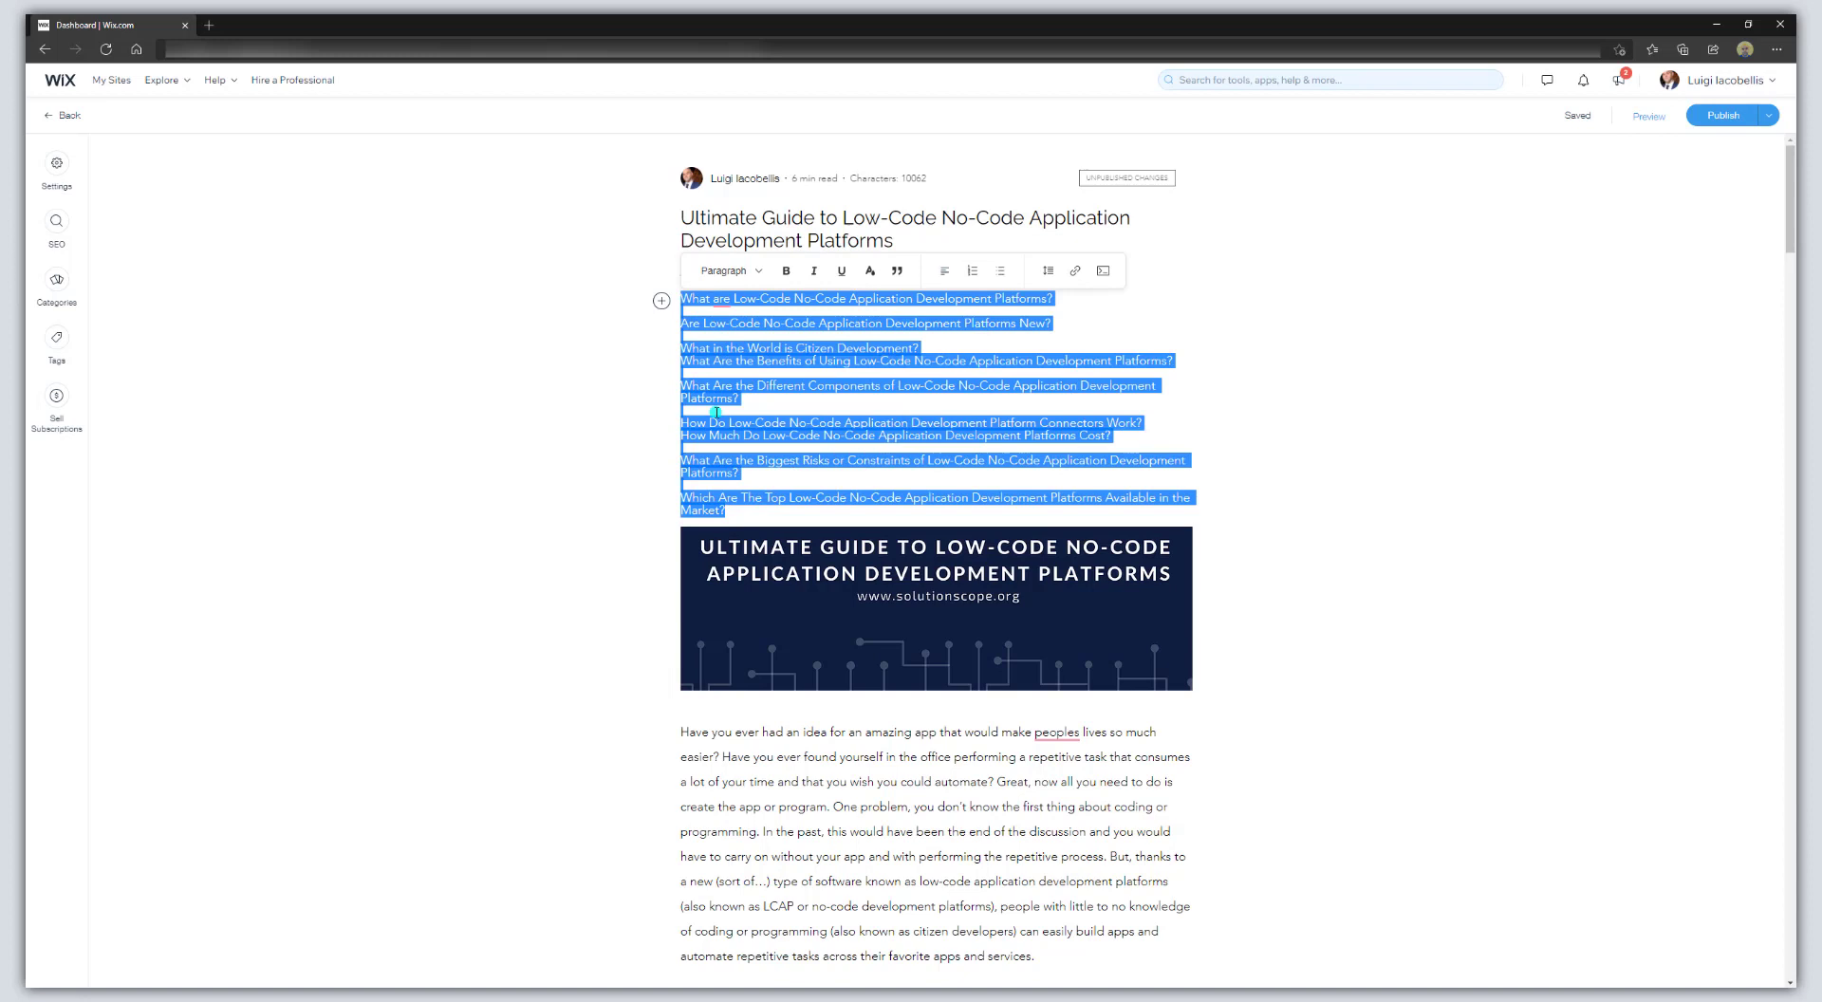
pyautogui.click(720, 363)
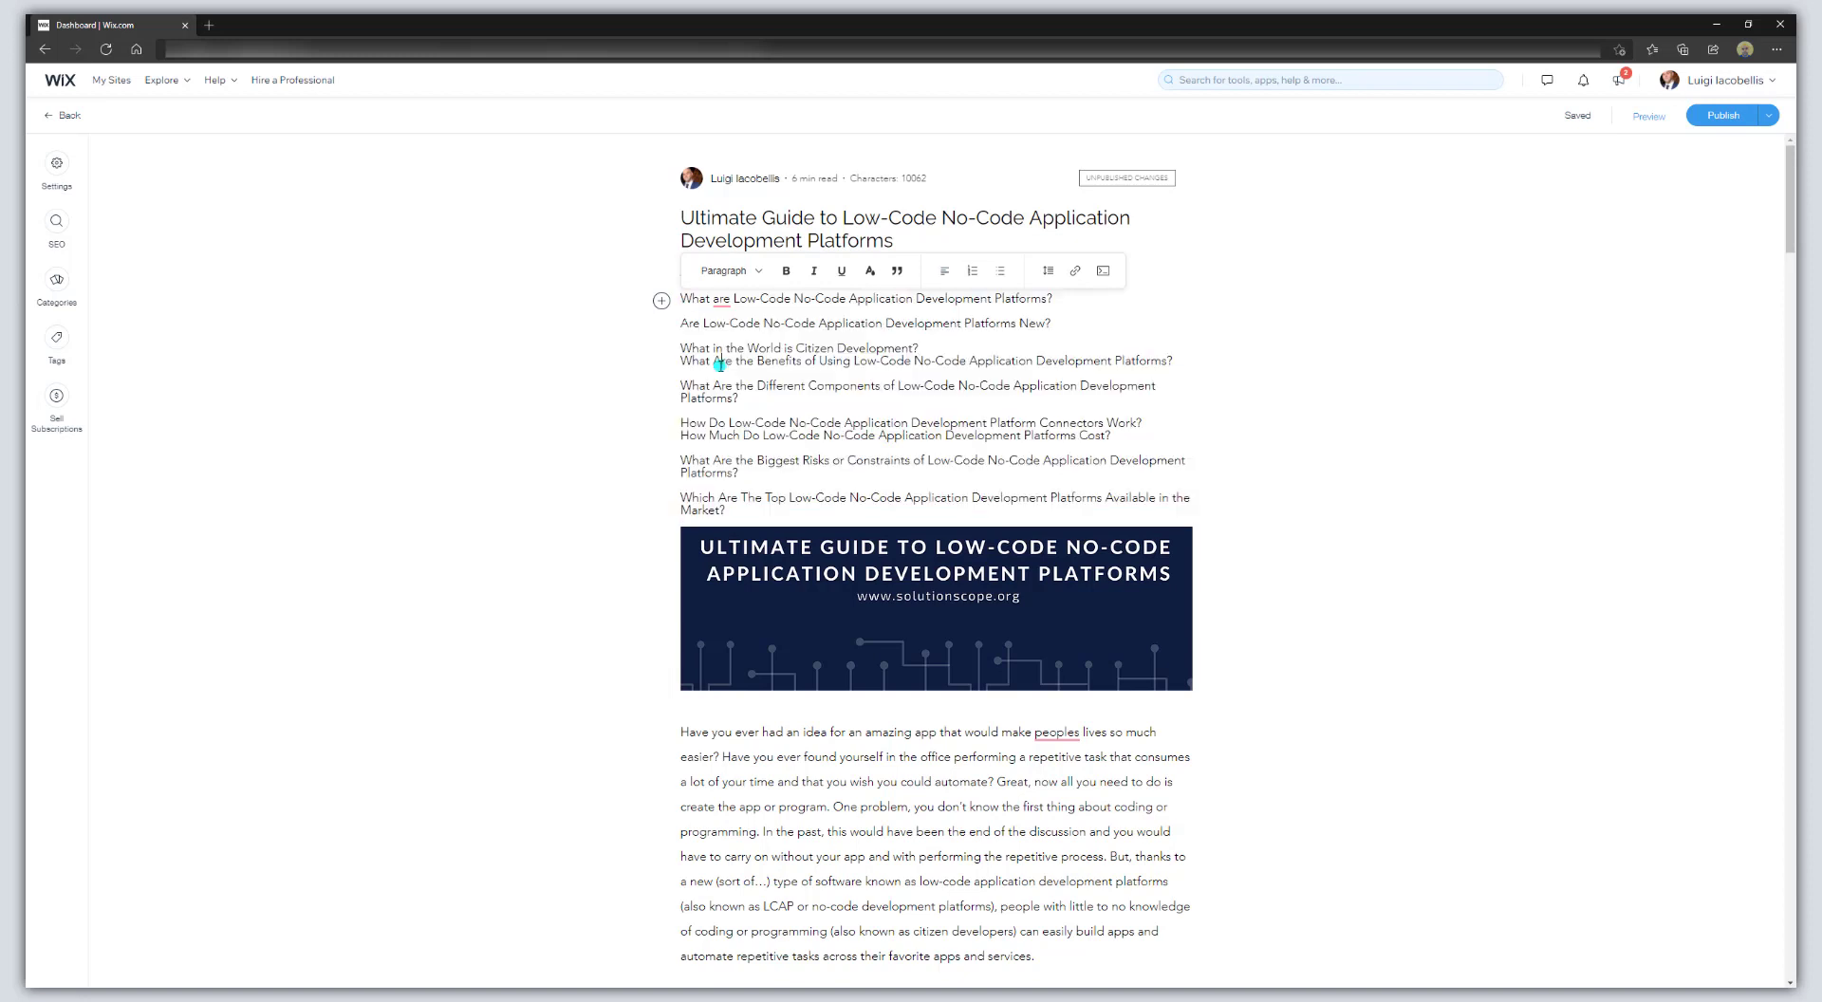
pyautogui.click(724, 301)
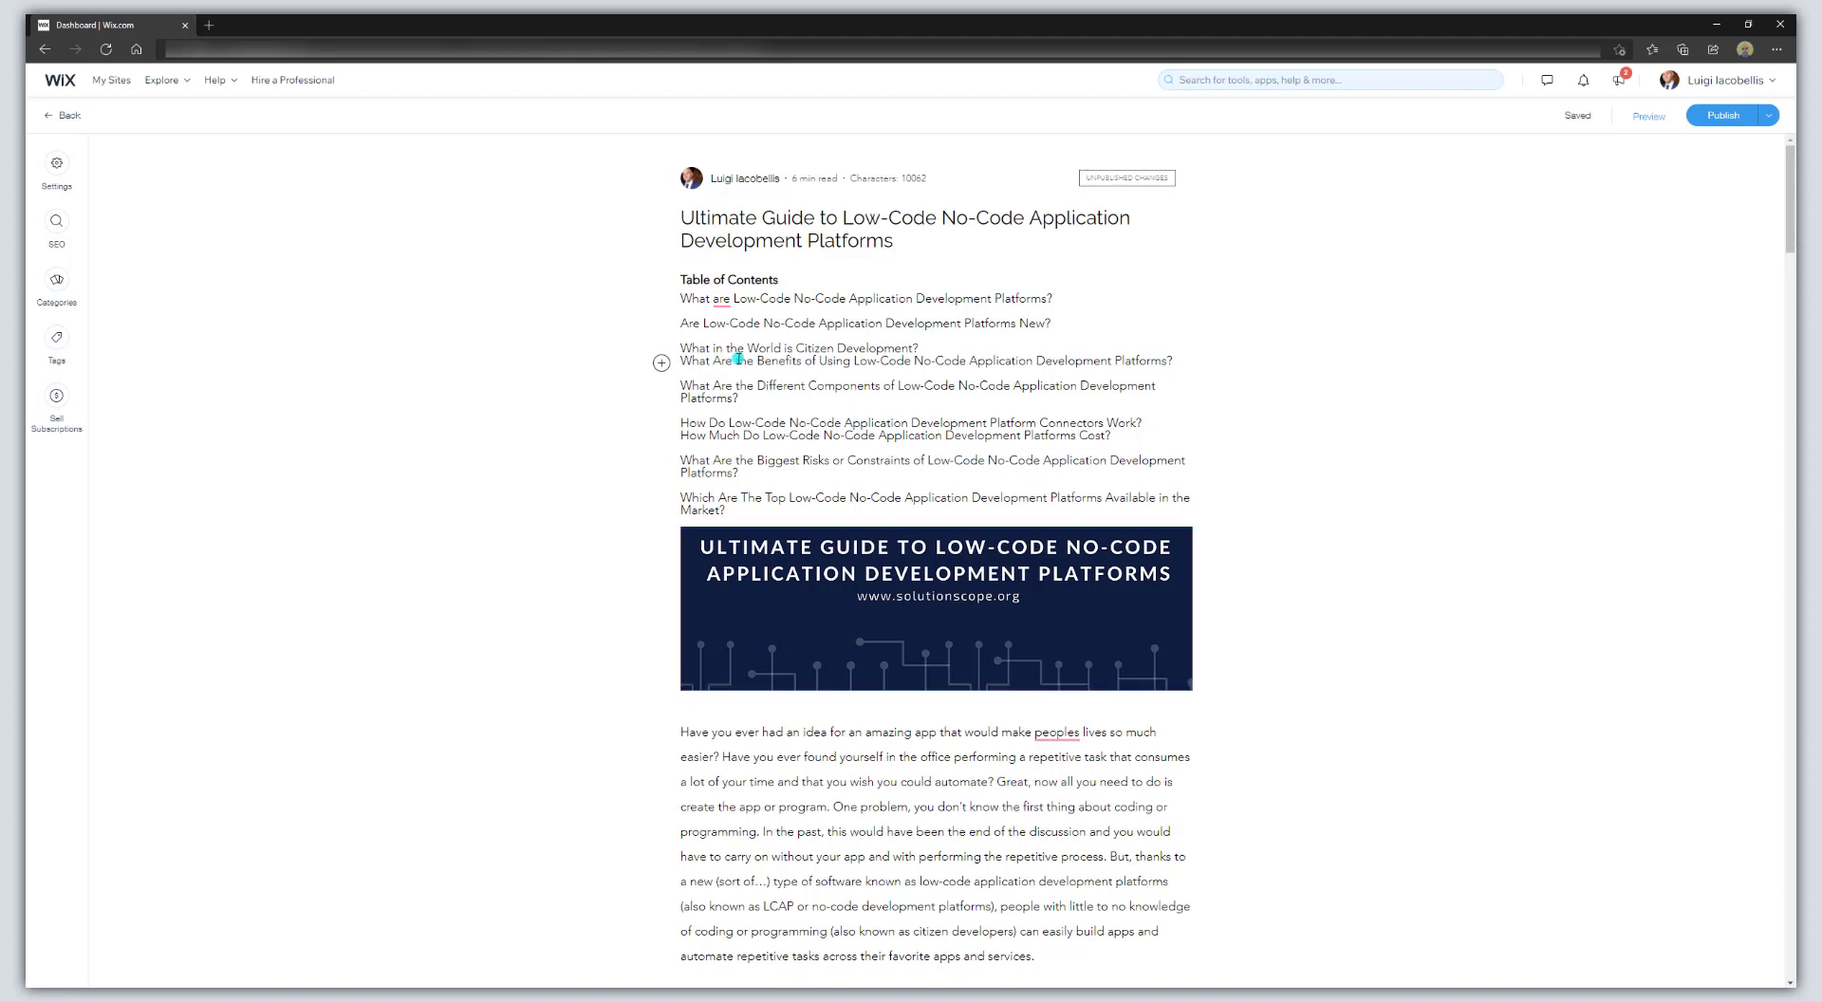
# Change 'are' to 'Are' in the first item and link it to the 'What Are Low-Code No-Code' heading
pyautogui.doubleClick(721, 302)
pyautogui.write('Are')
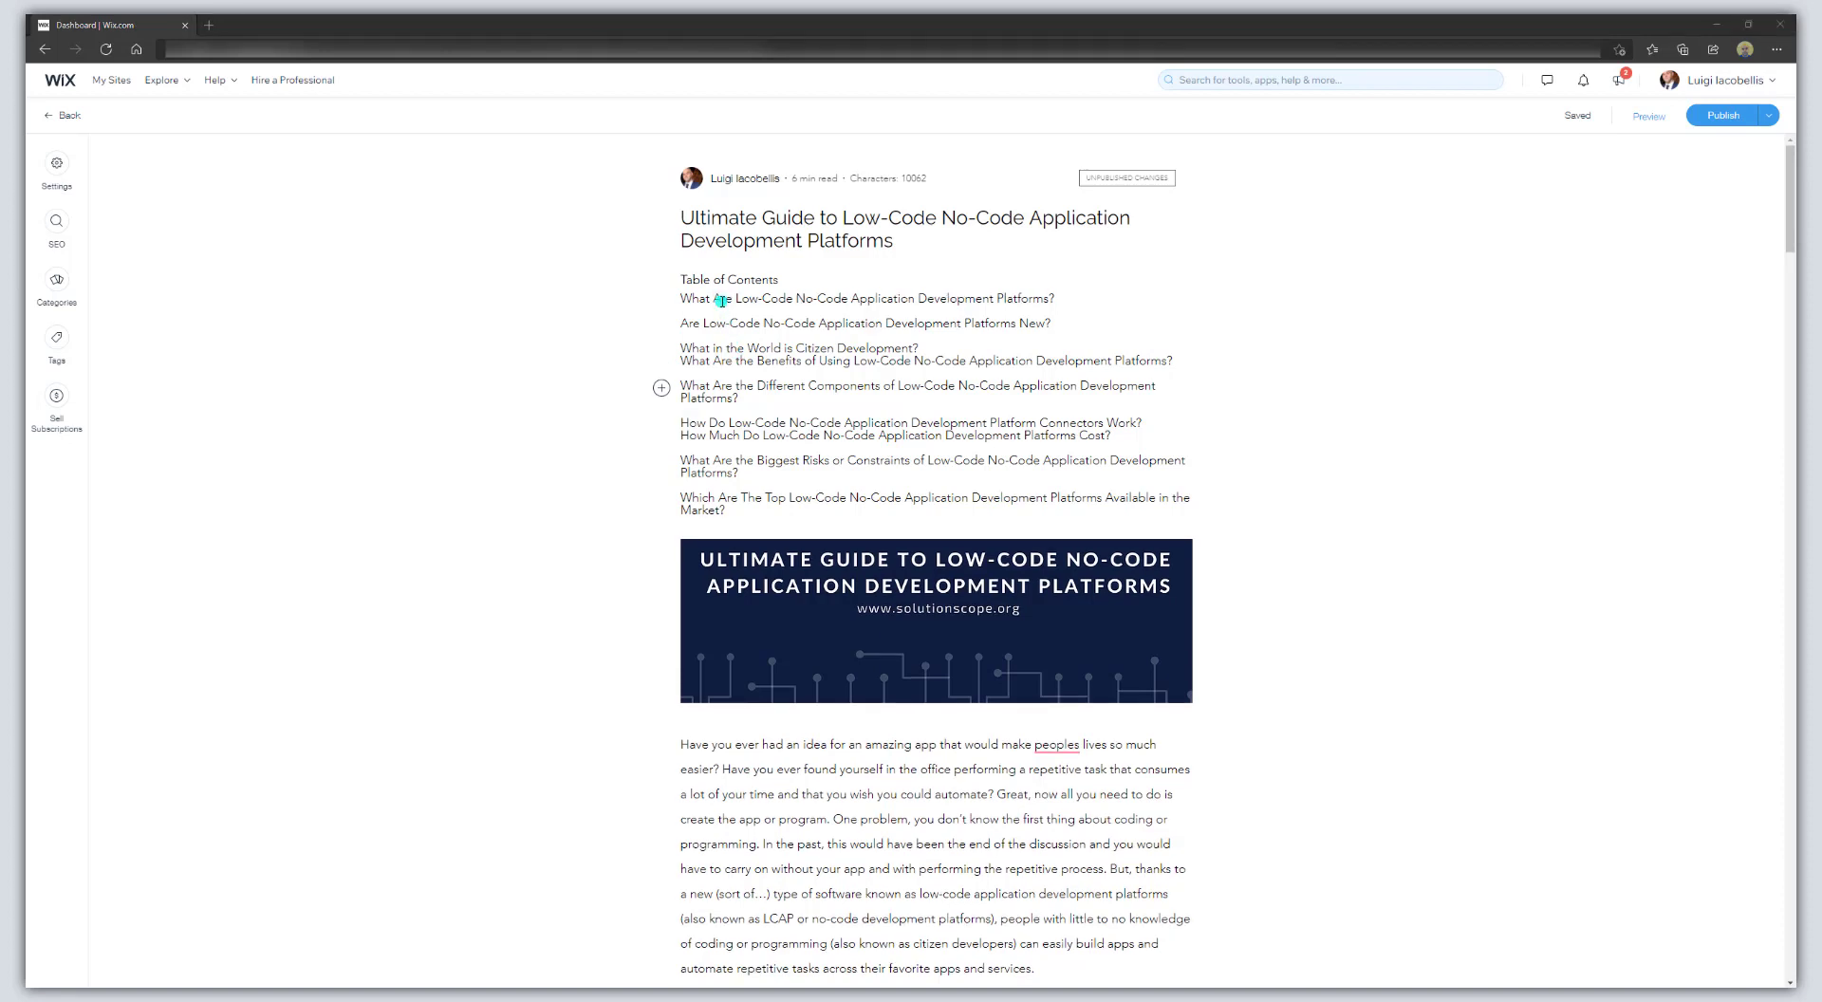
pyautogui.tripleClick(721, 301)
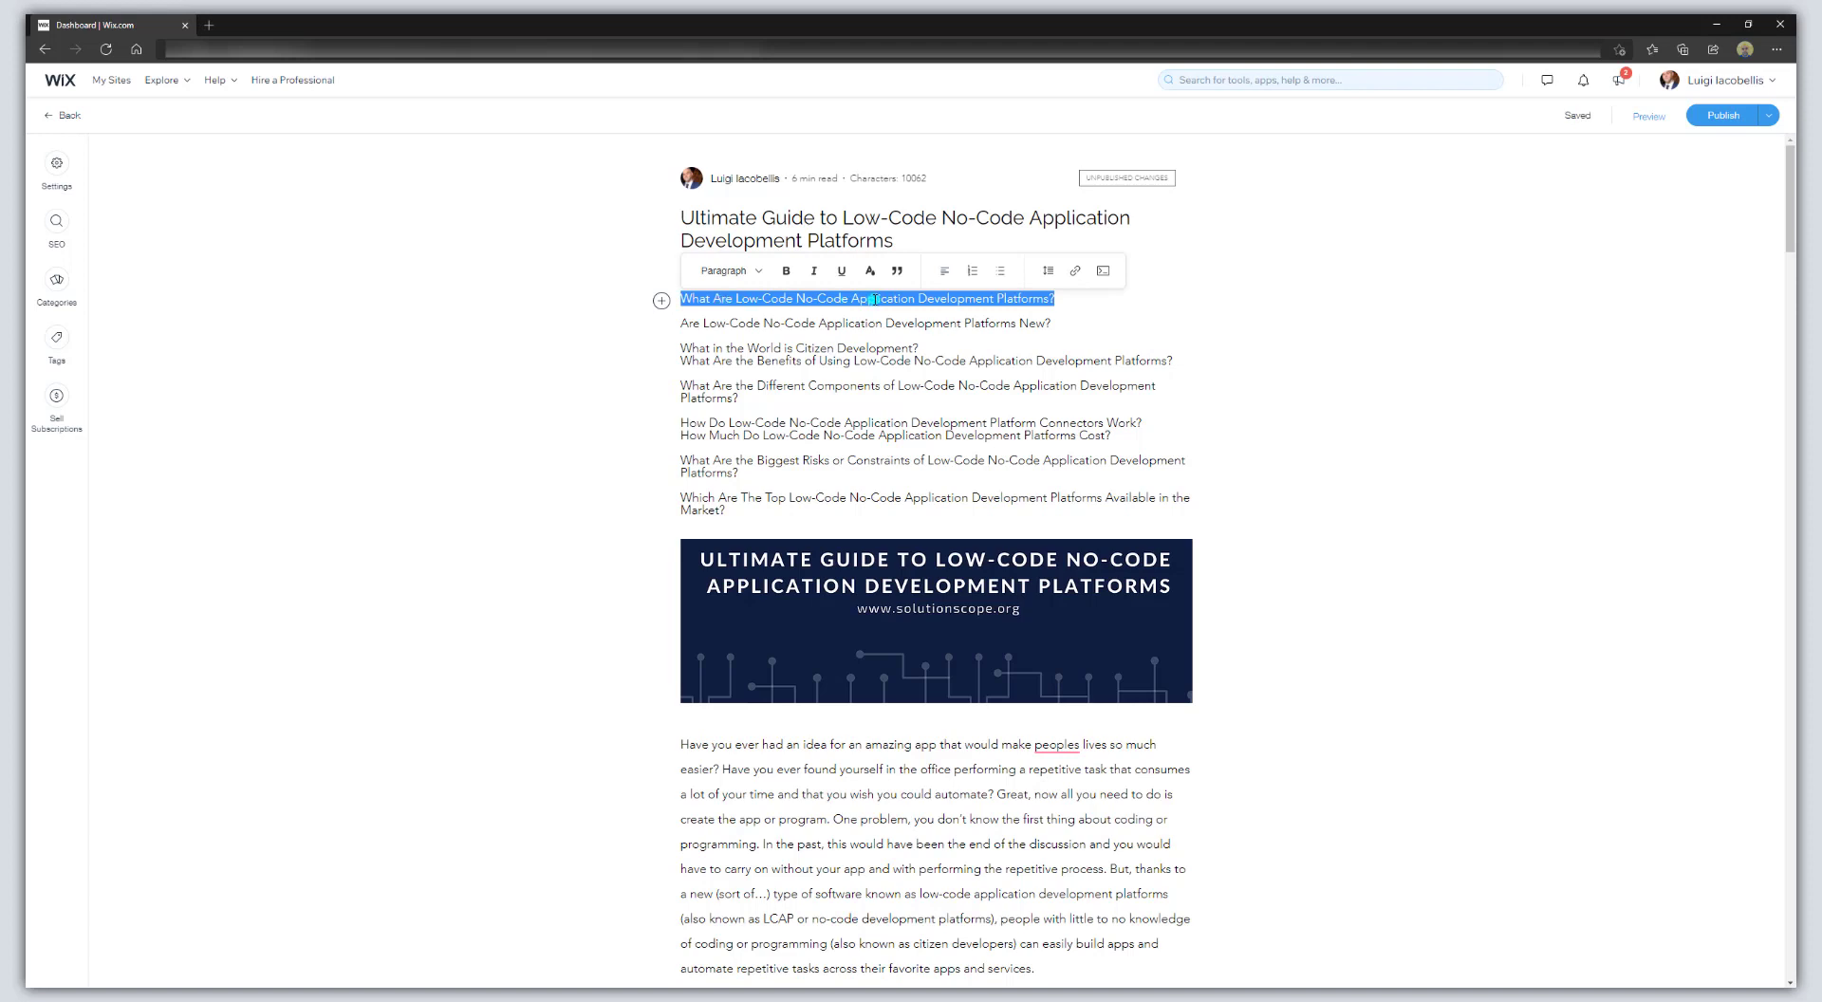
pyautogui.click(1071, 275)
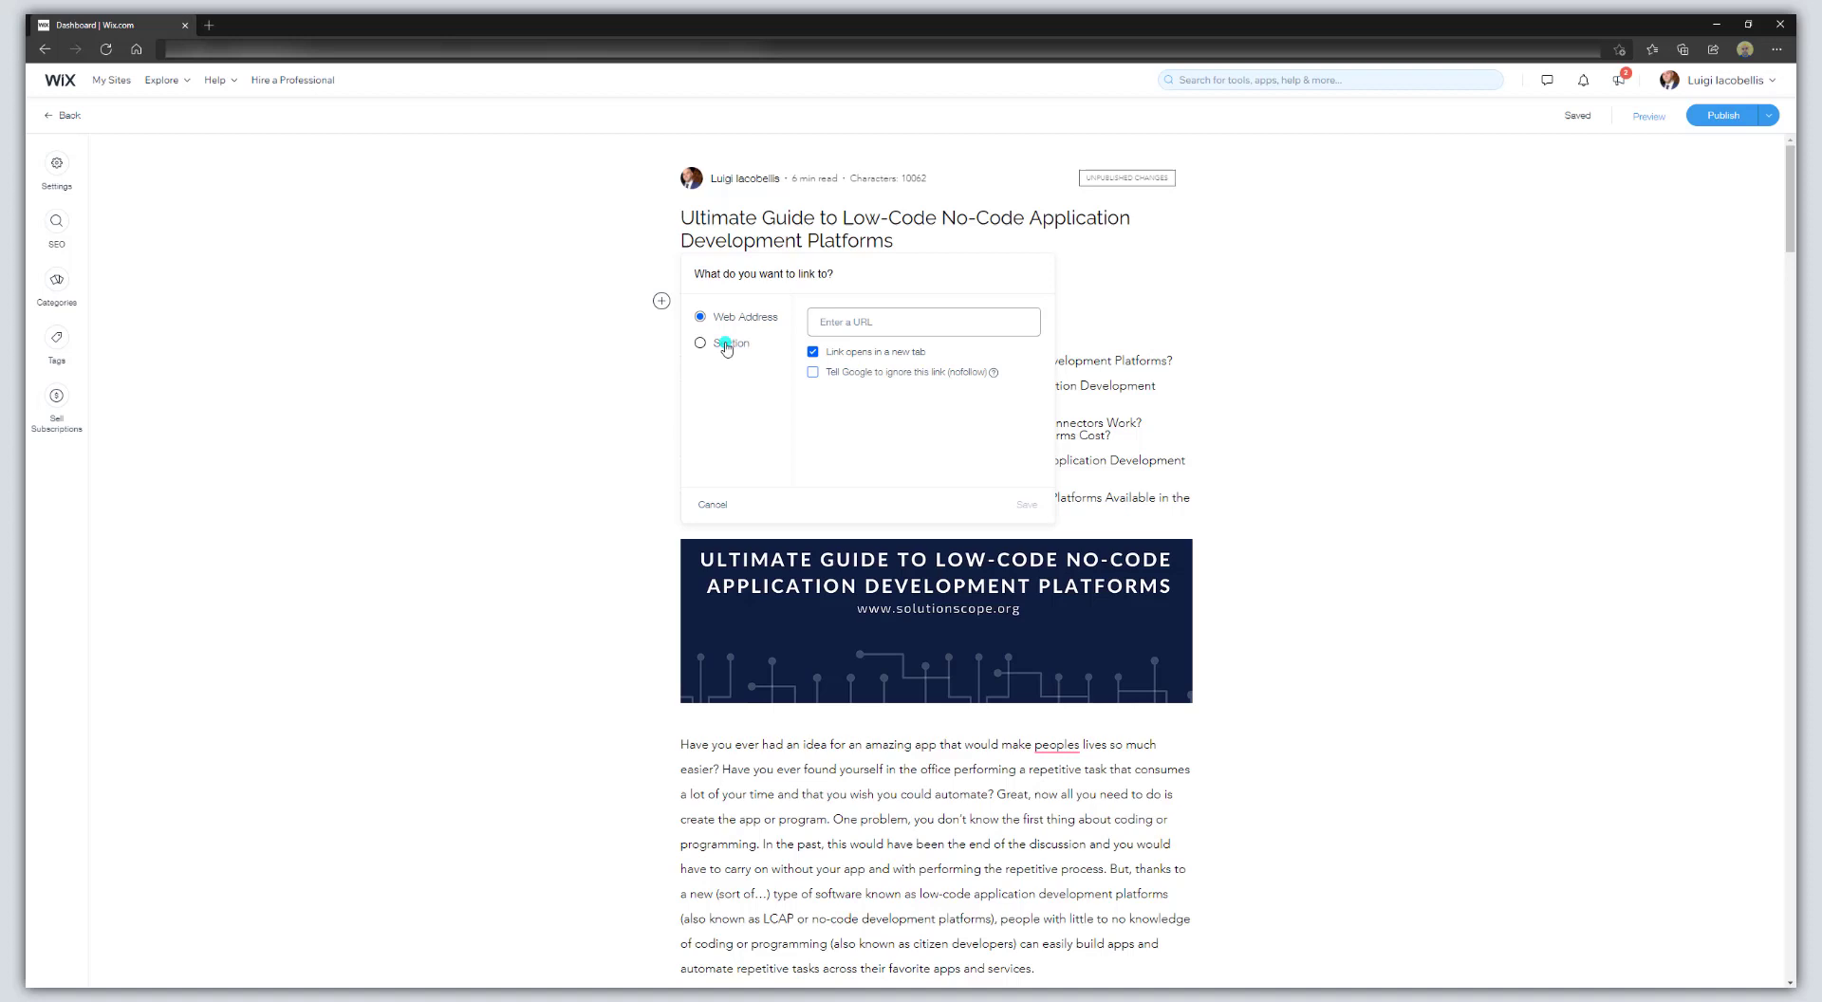
pyautogui.click(726, 347)
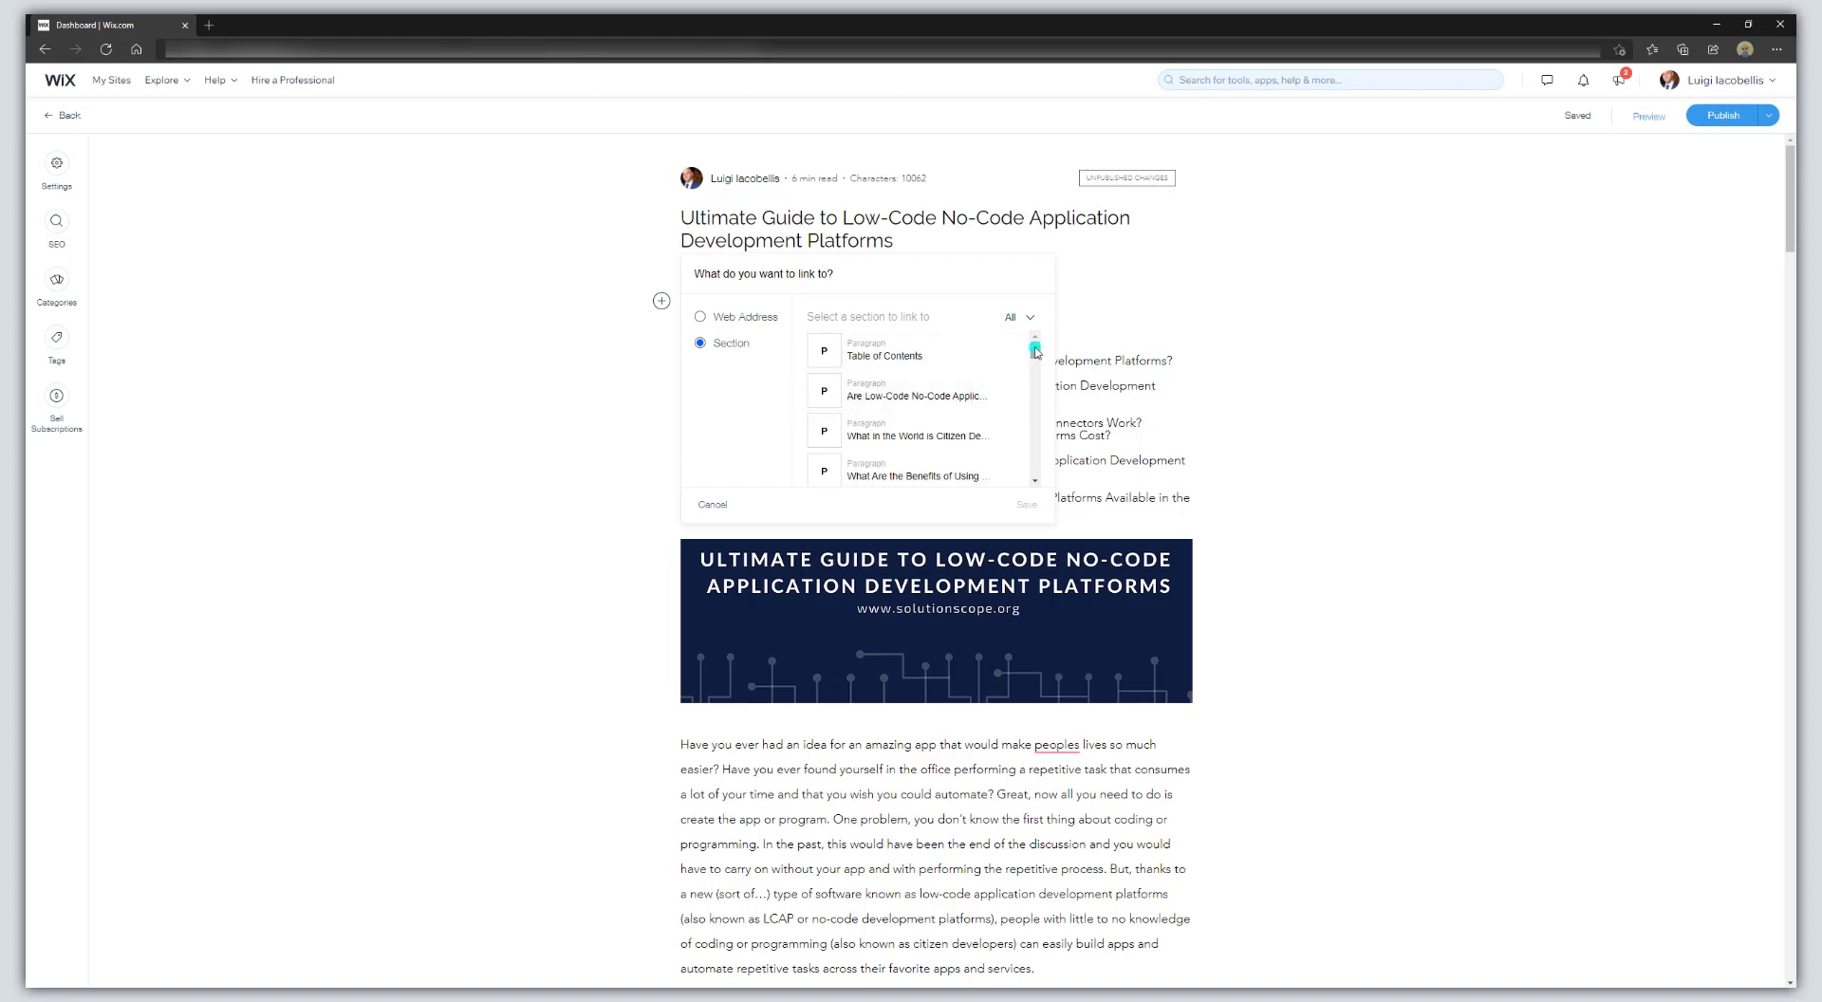
pyautogui.moveTo(1035, 351); pyautogui.dragTo(1035, 392)
pyautogui.click(933, 396)
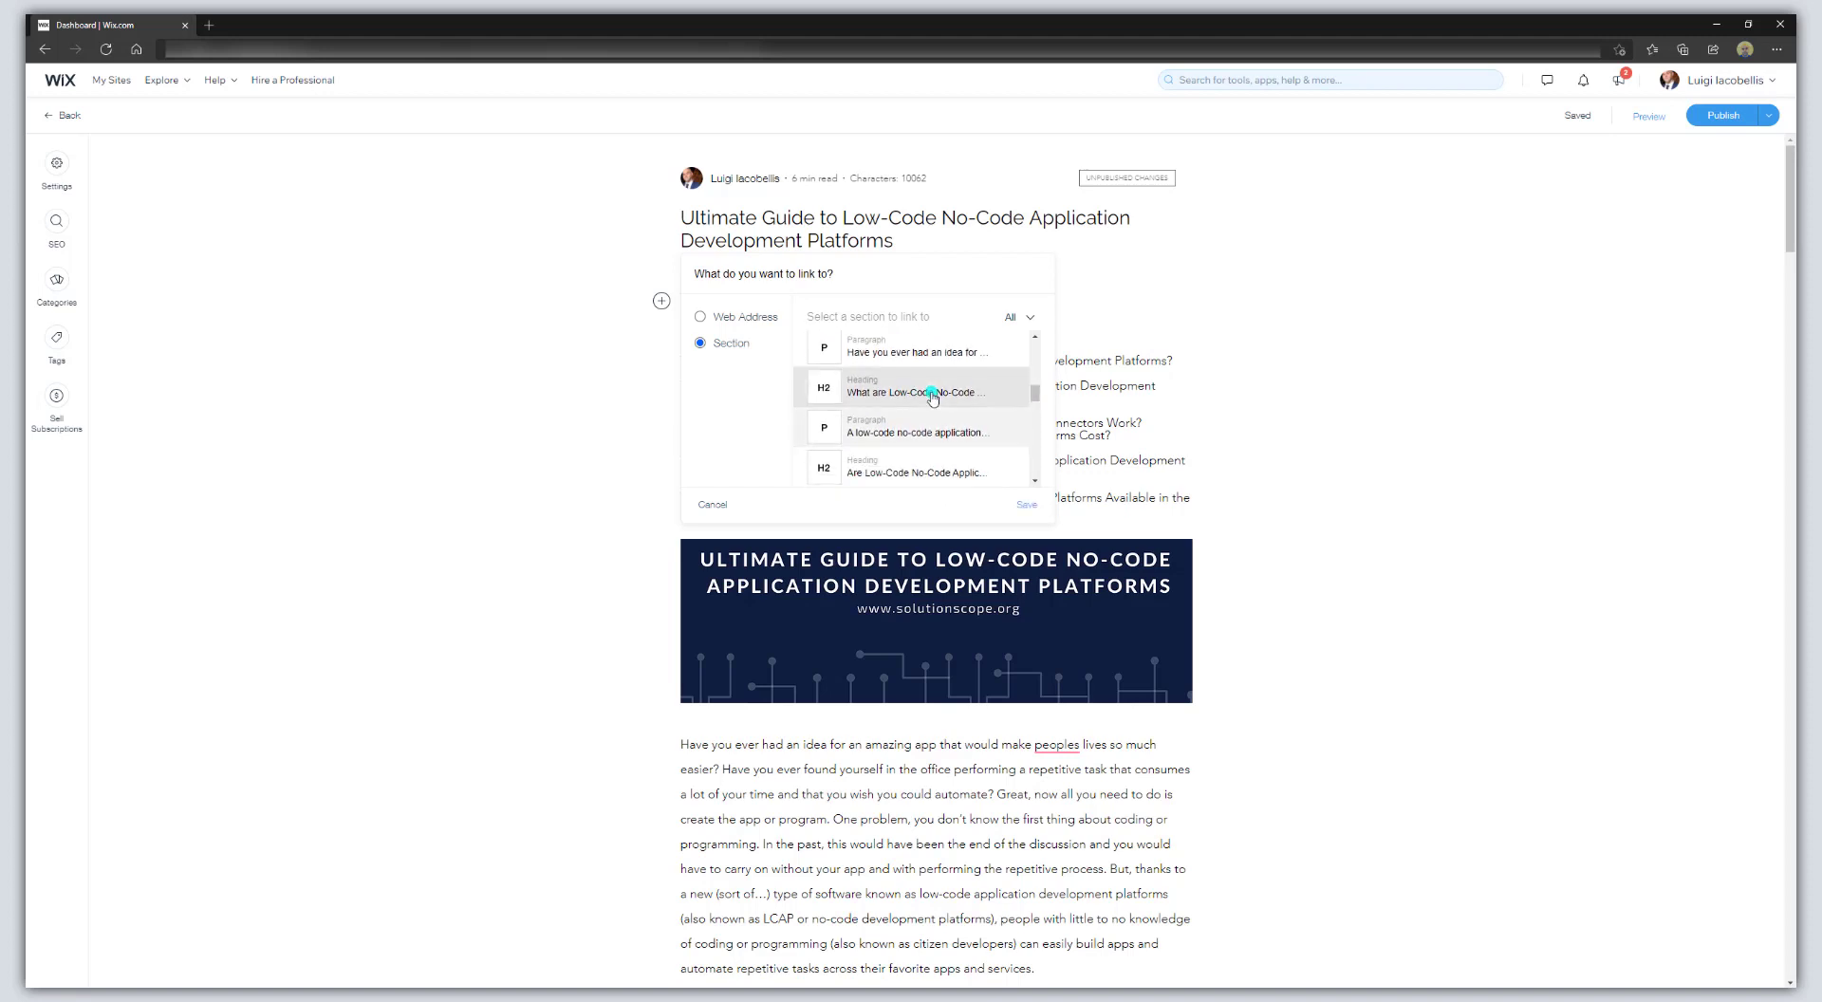
pyautogui.click(1024, 508)
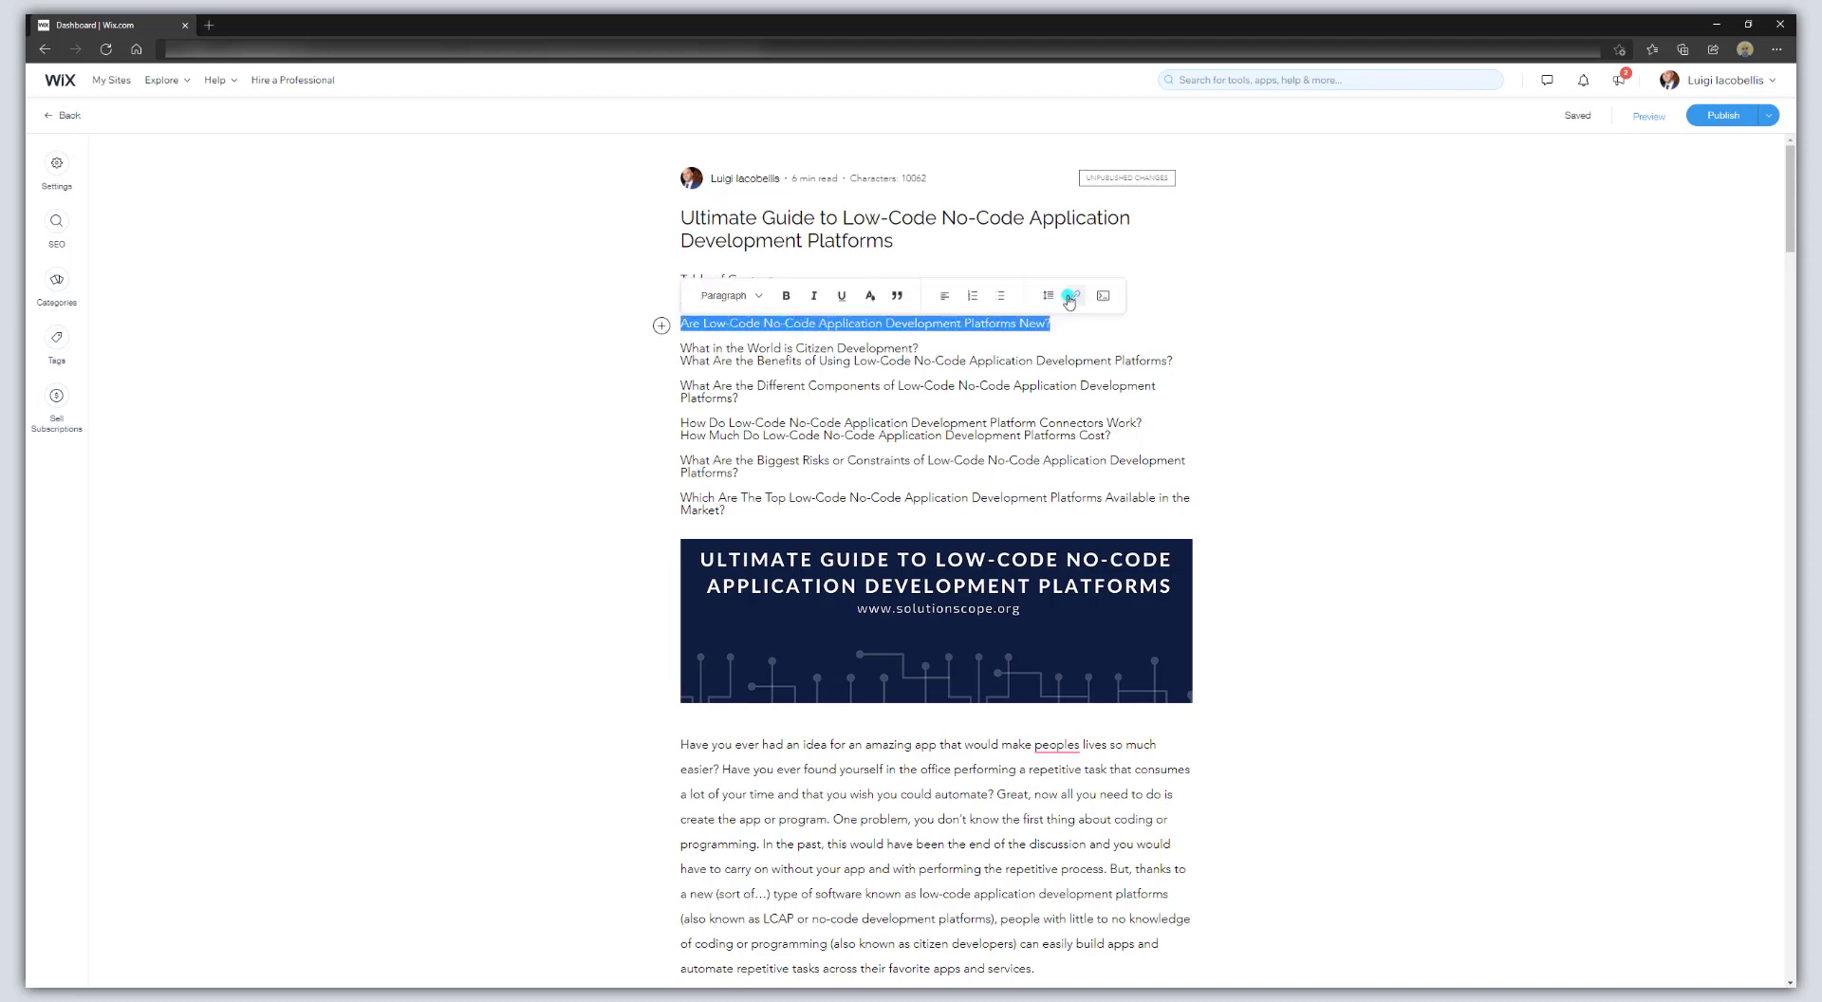
# Link the second Table of Contents item to its matching heading section
pyautogui.click(1069, 298)
pyautogui.click(1077, 298)
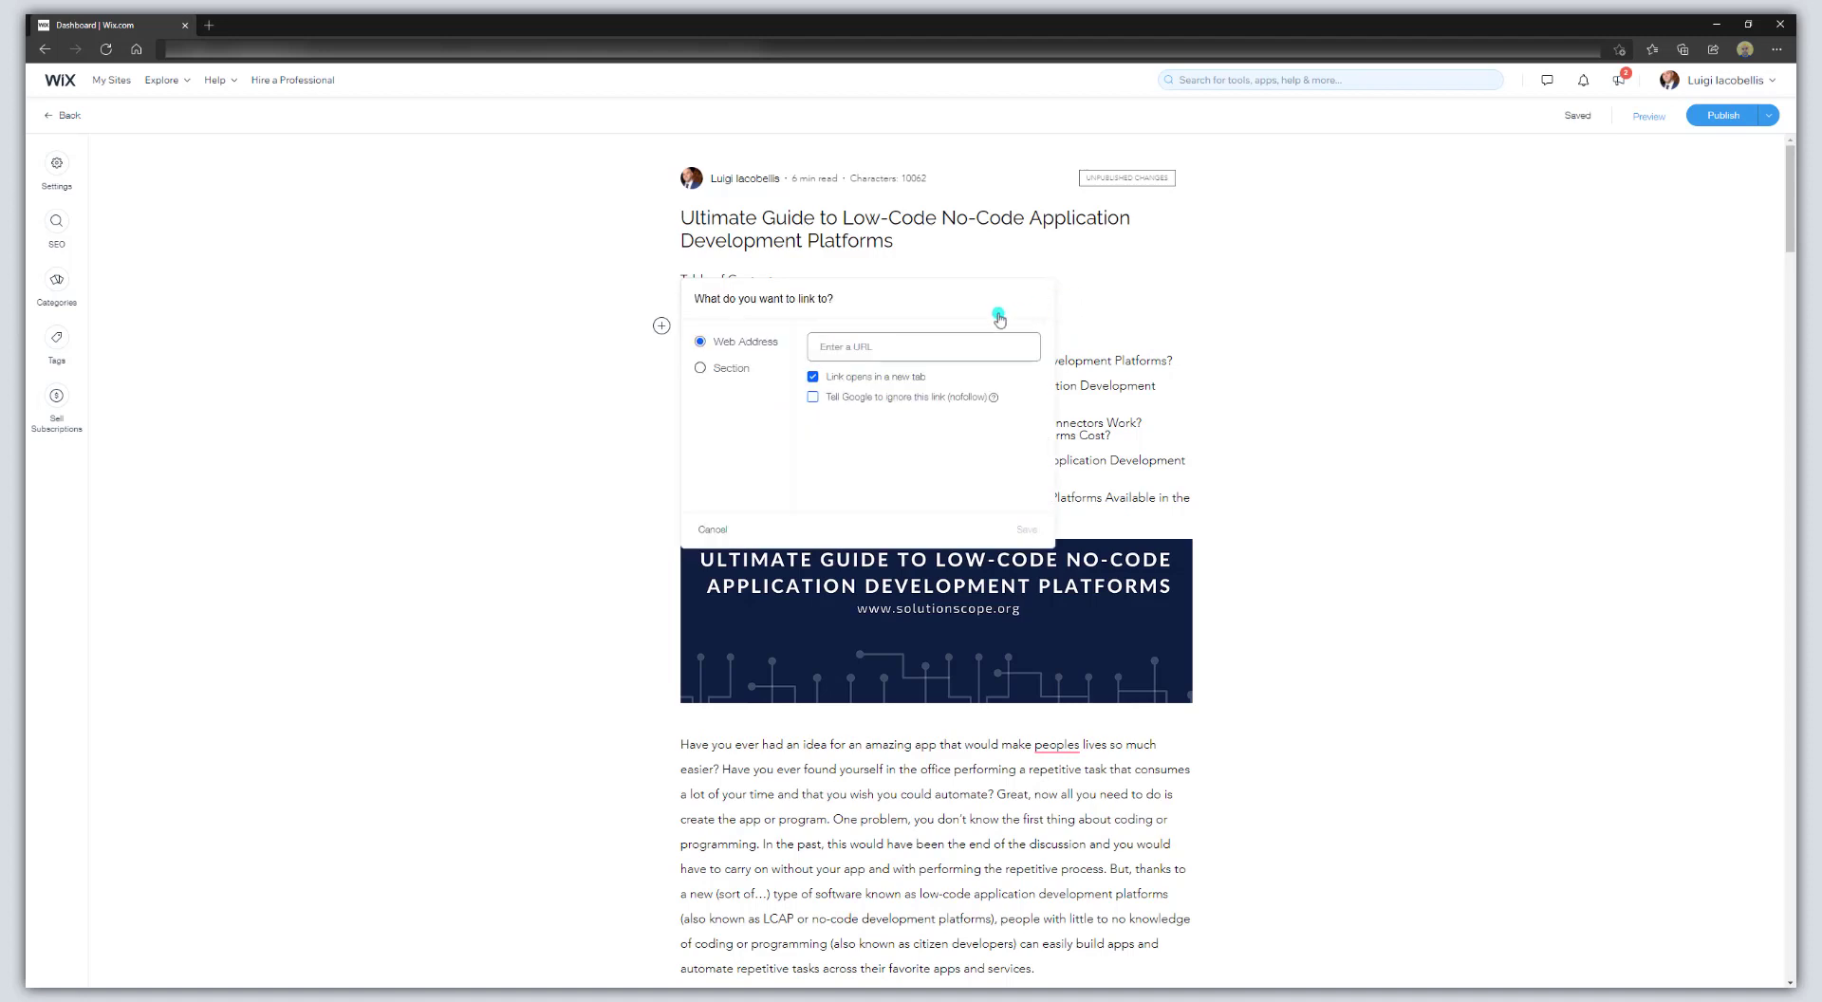
pyautogui.click(726, 370)
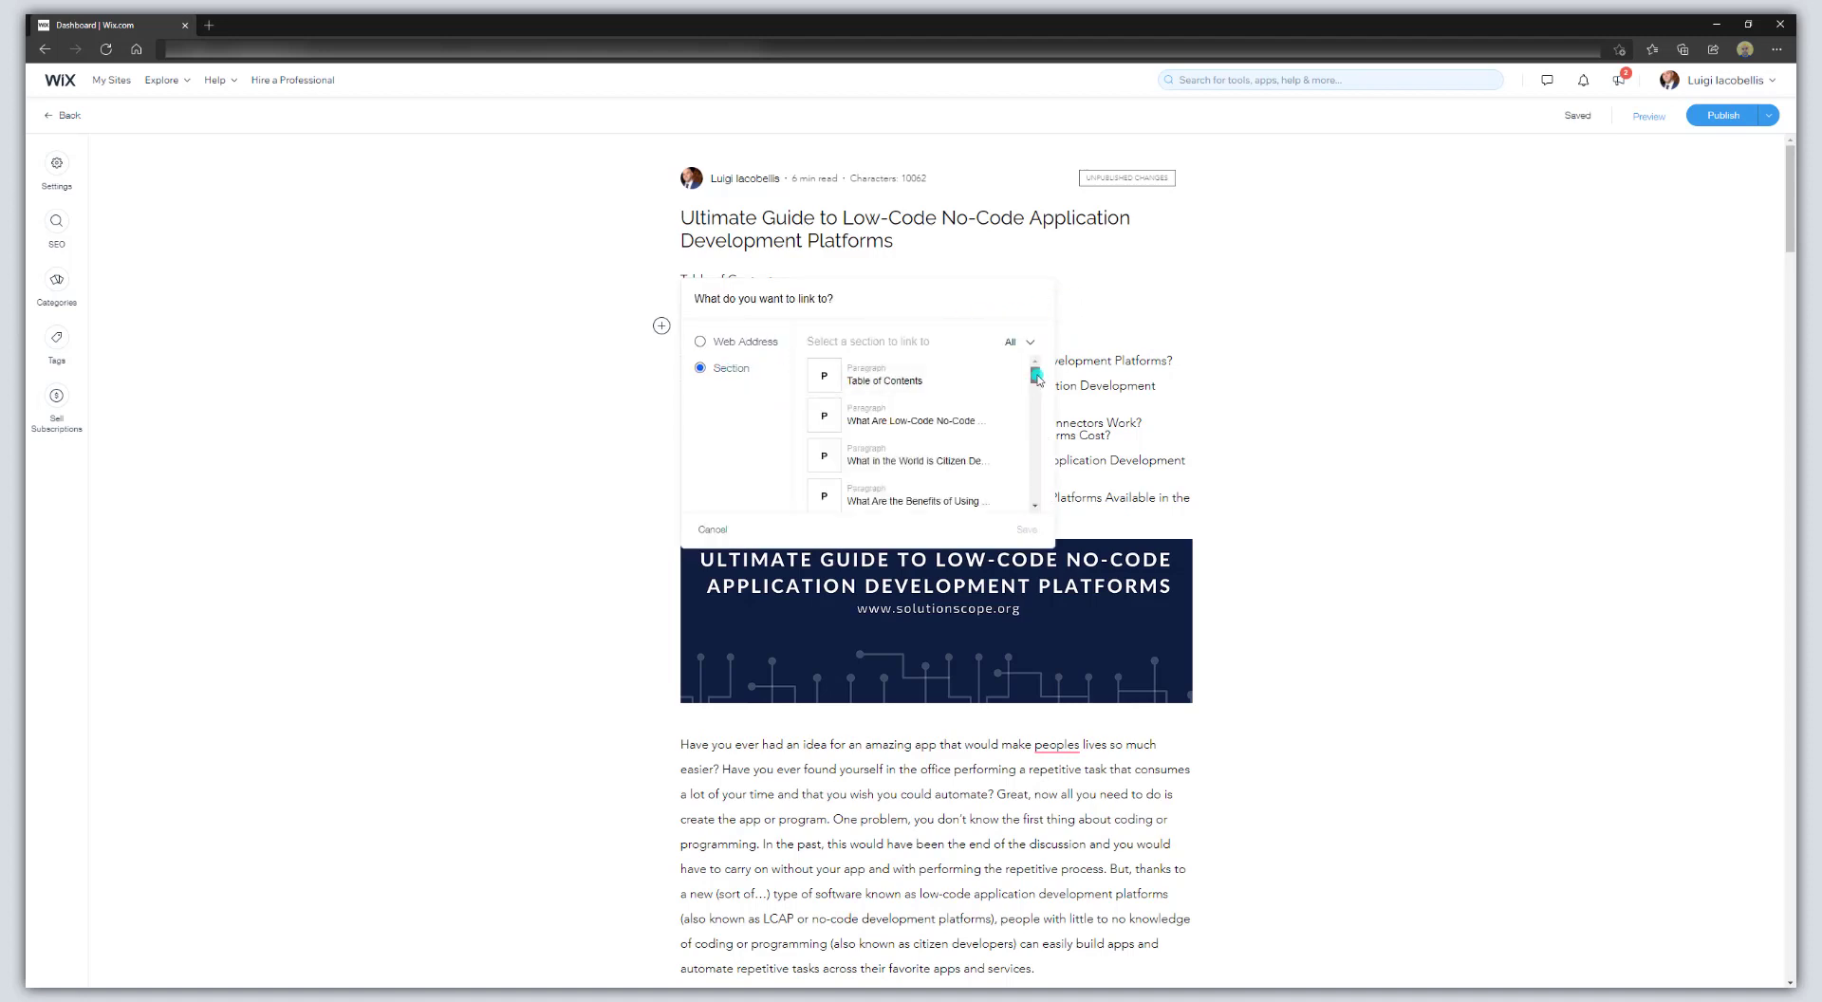
pyautogui.scroll(-5, 1037, 377)
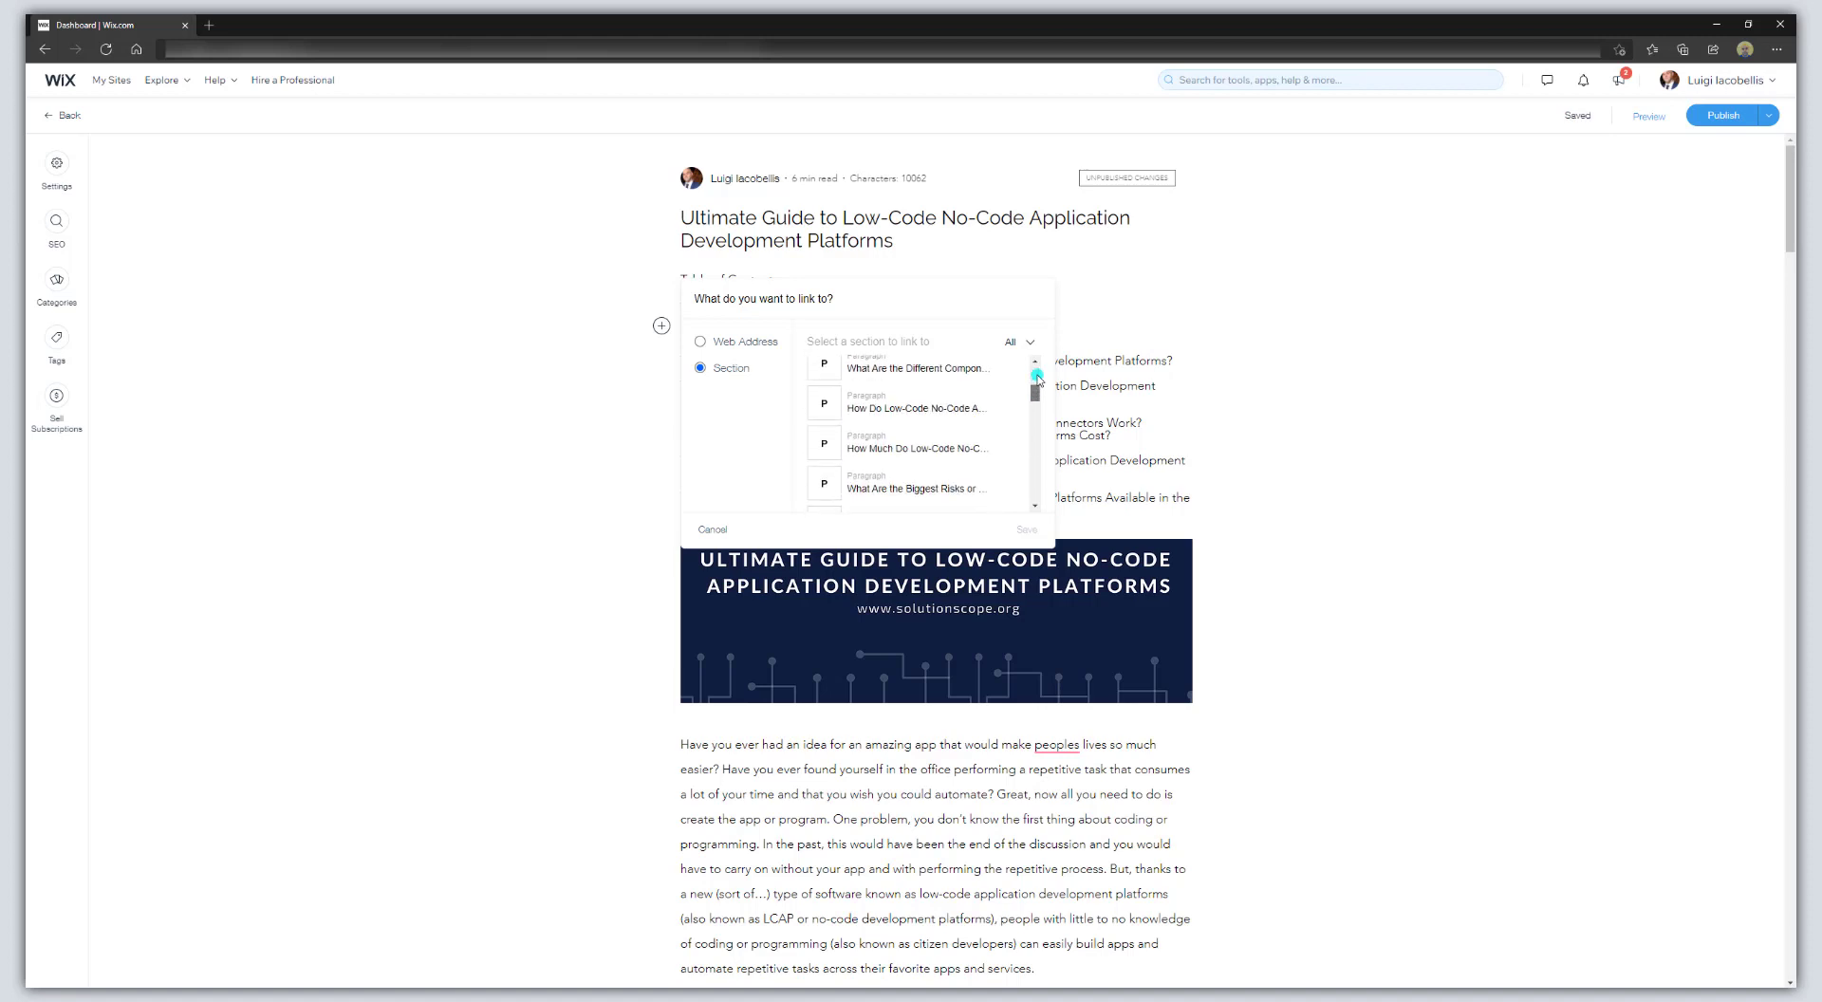
pyautogui.scroll(-4, 1037, 376)
pyautogui.press('Escape')
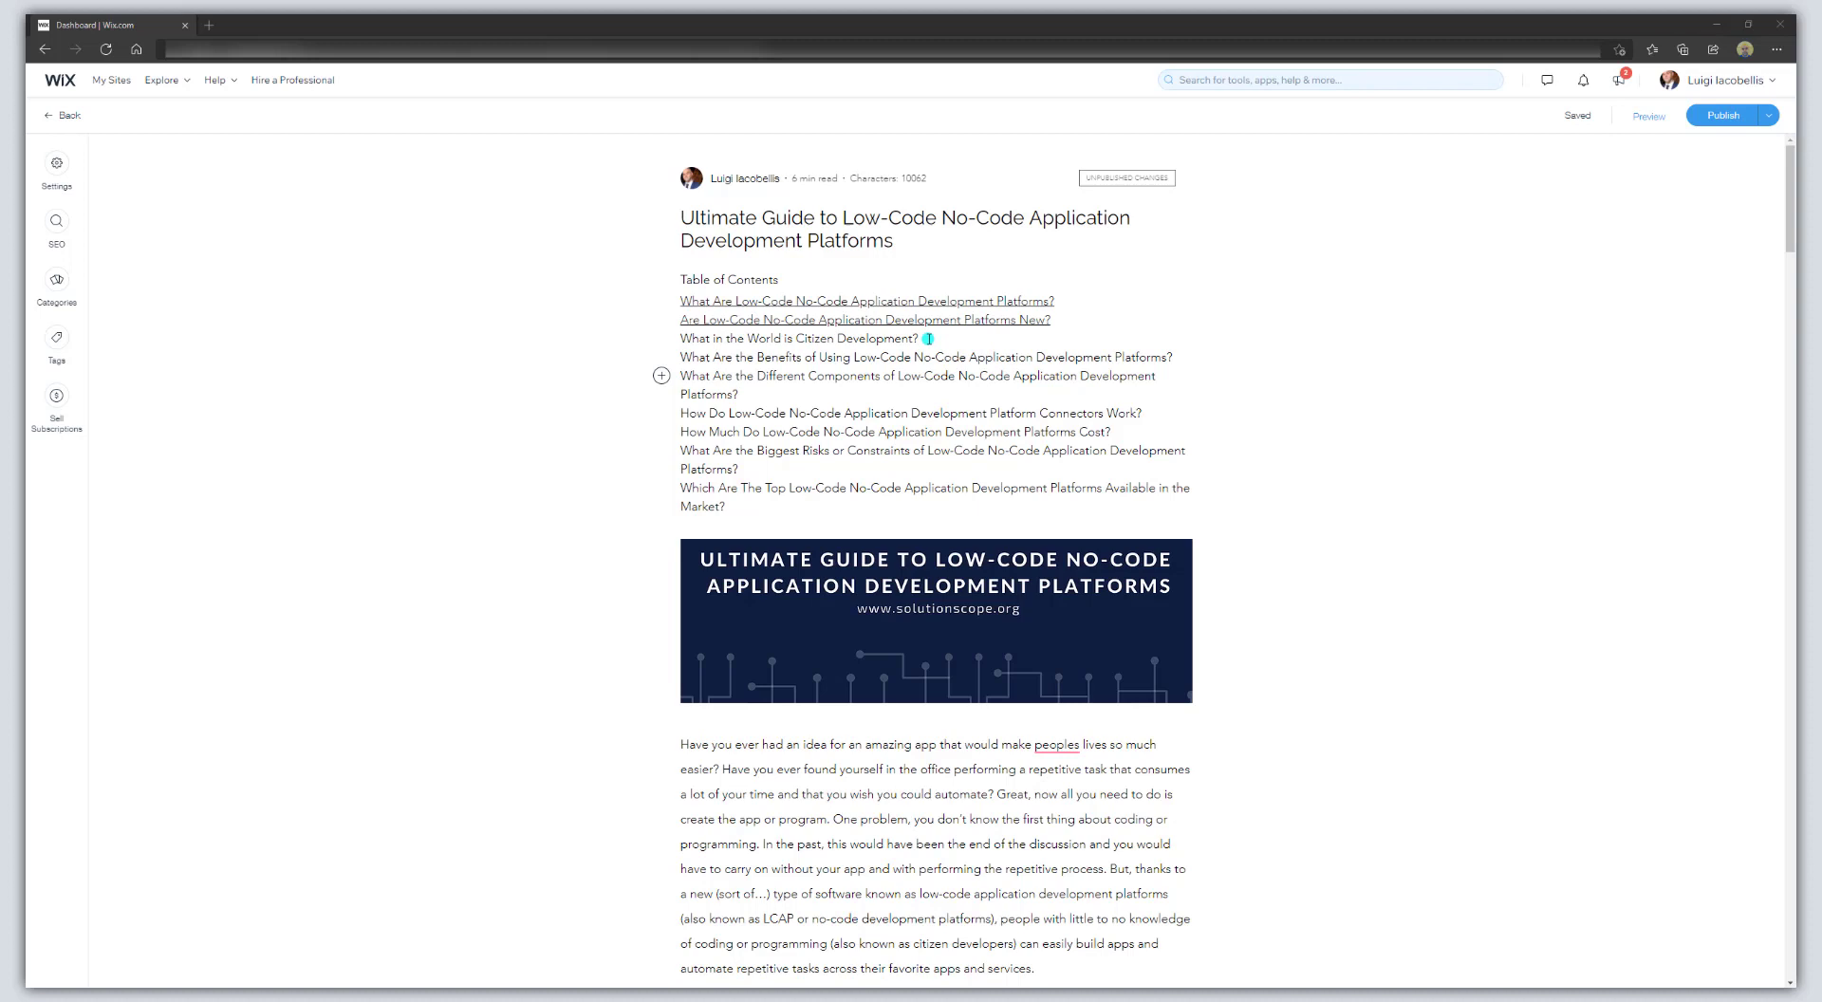
# Link the 'What in the World is Citizen Development?' item to its heading section
pyautogui.moveTo(919, 338); pyautogui.dragTo(679, 342)
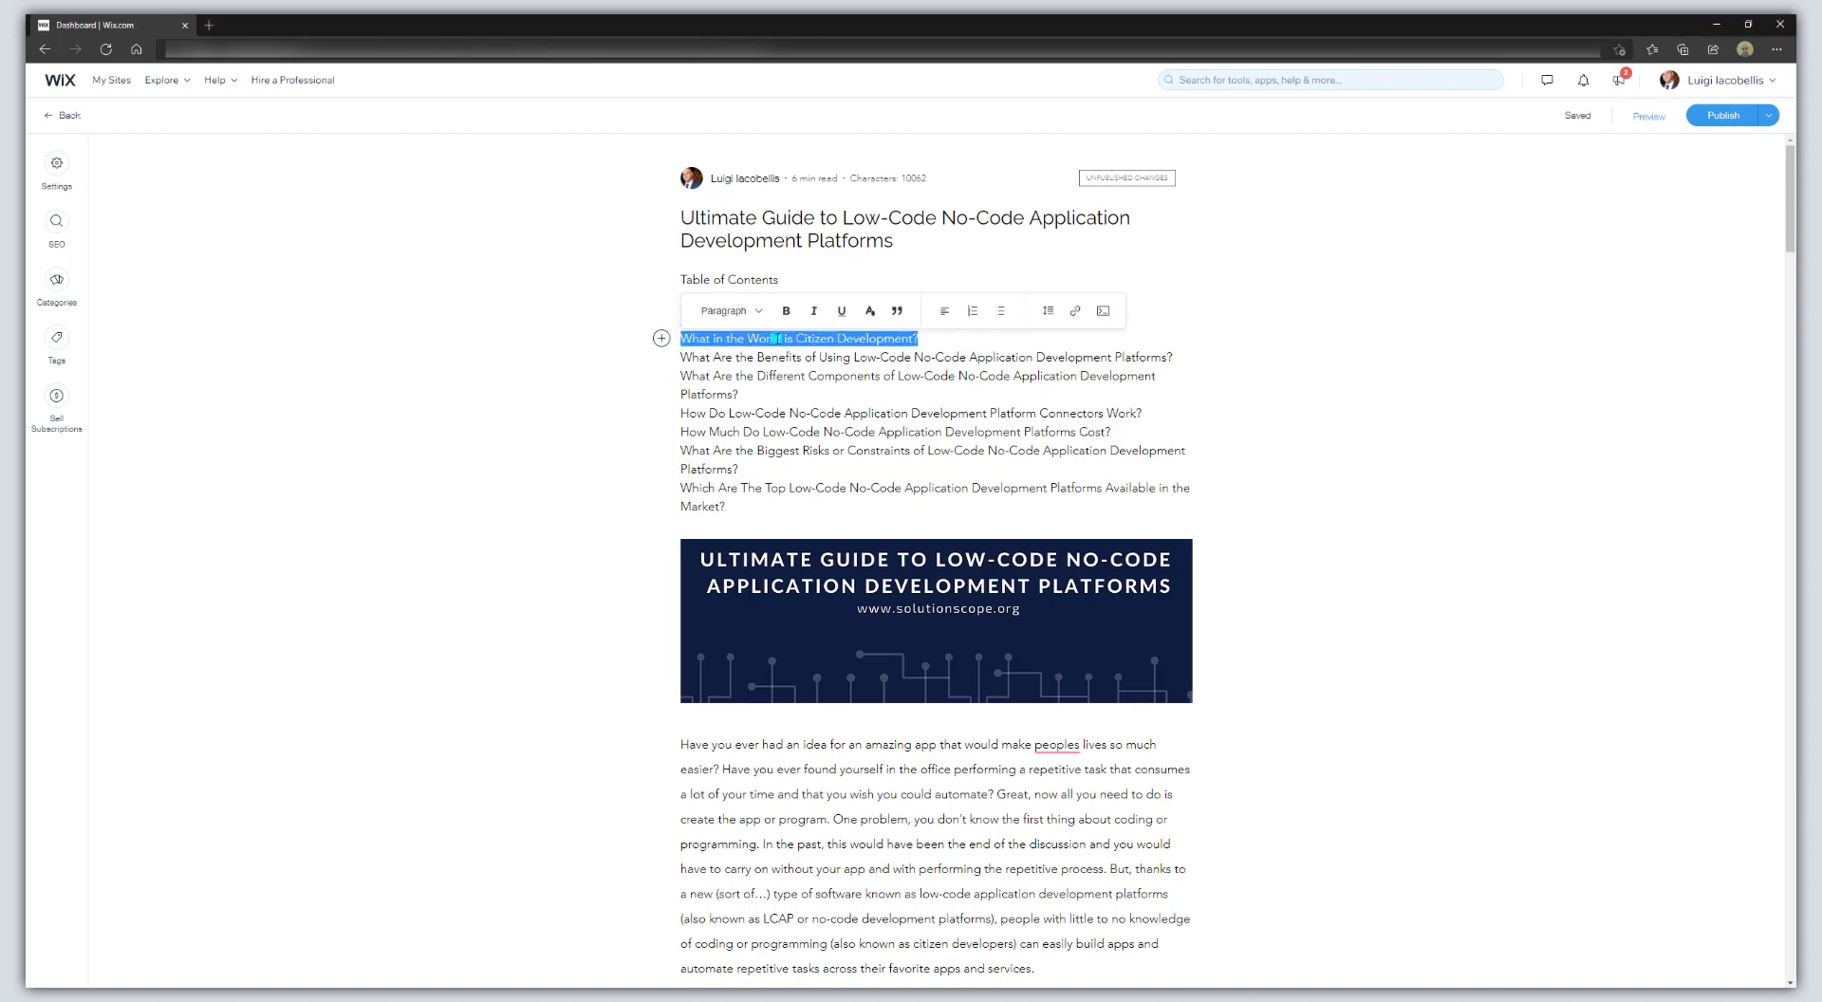
pyautogui.click(1075, 310)
pyautogui.click(835, 364)
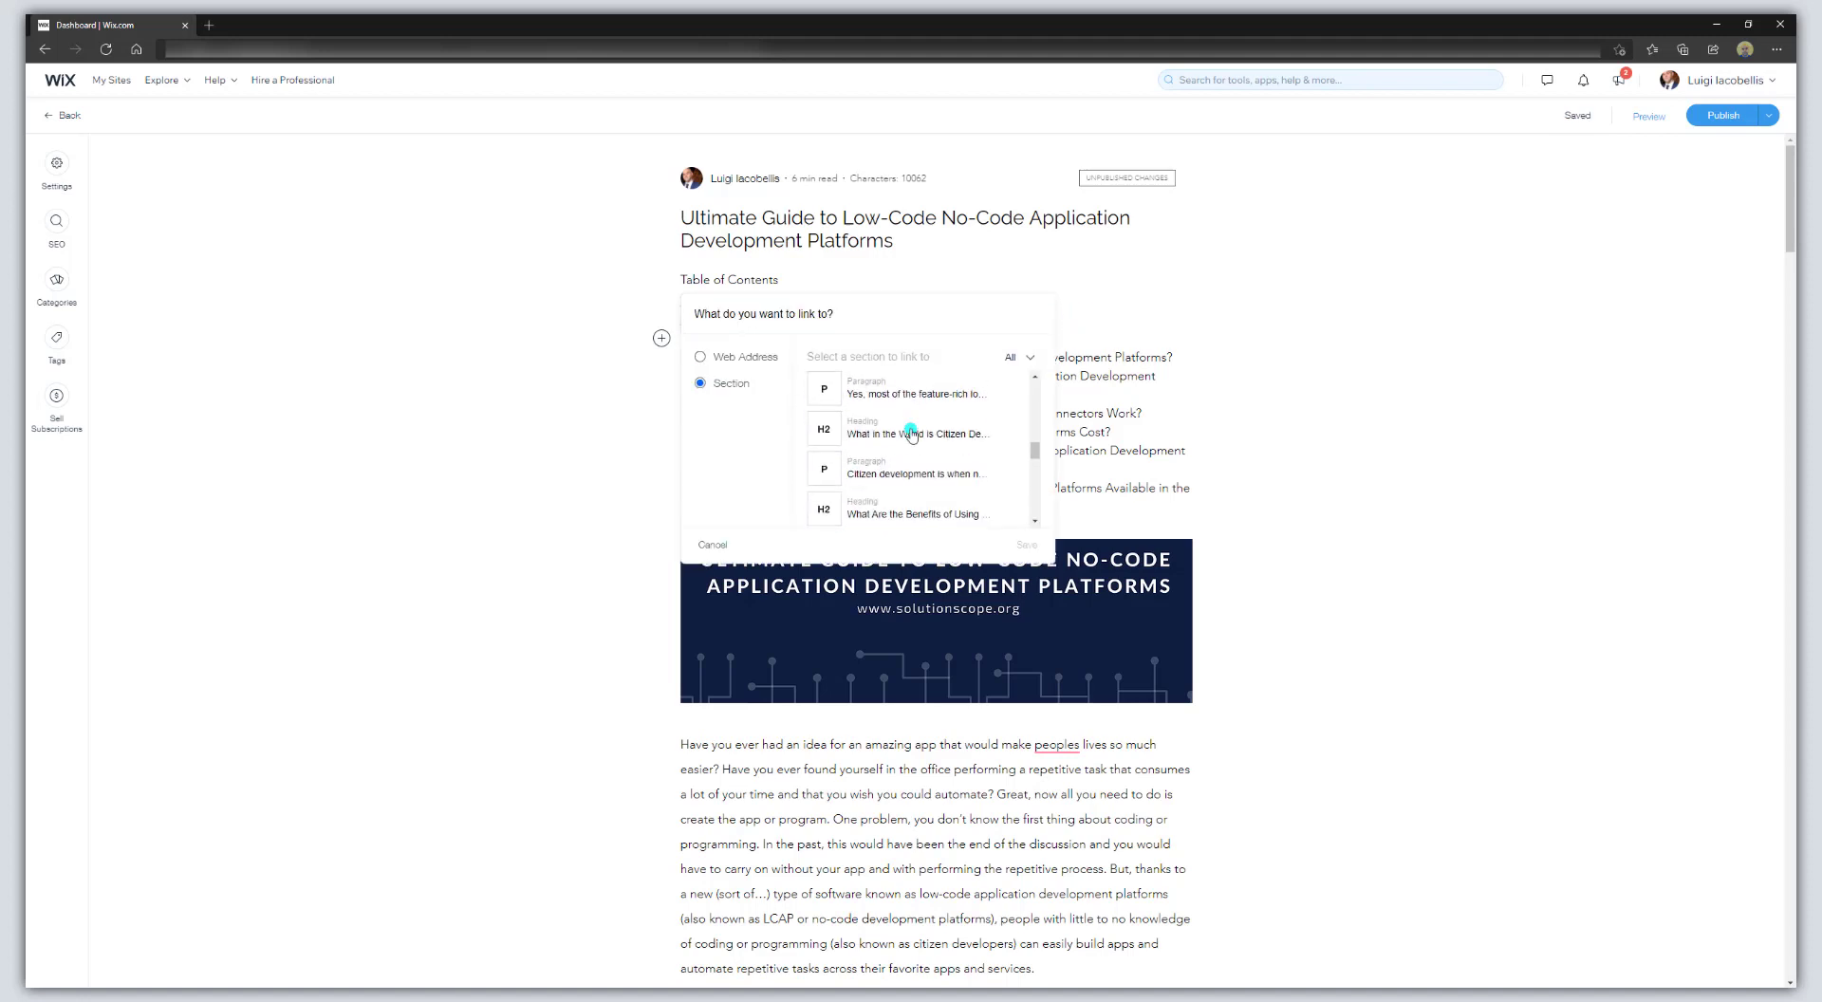
pyautogui.click(728, 403)
pyautogui.scroll(-3, 915, 465)
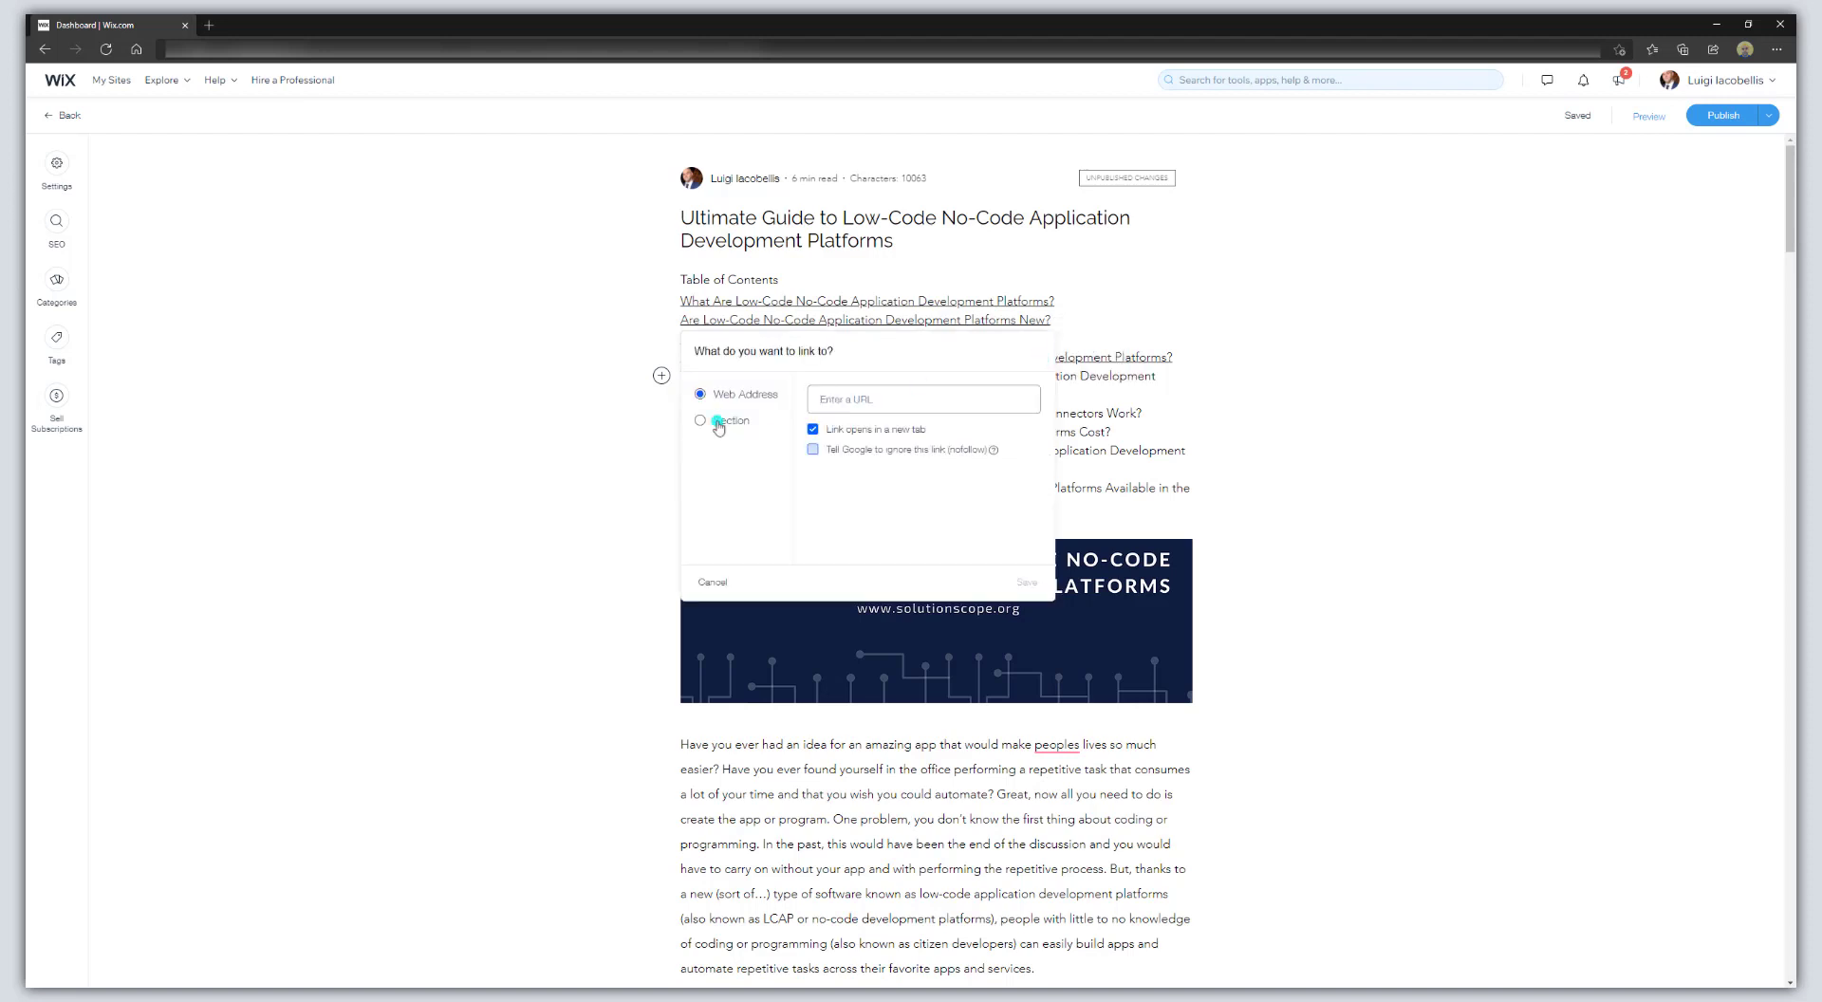
# Link the remaining items, including 'Which Are The Top', to their heading sections
pyautogui.click(718, 423)
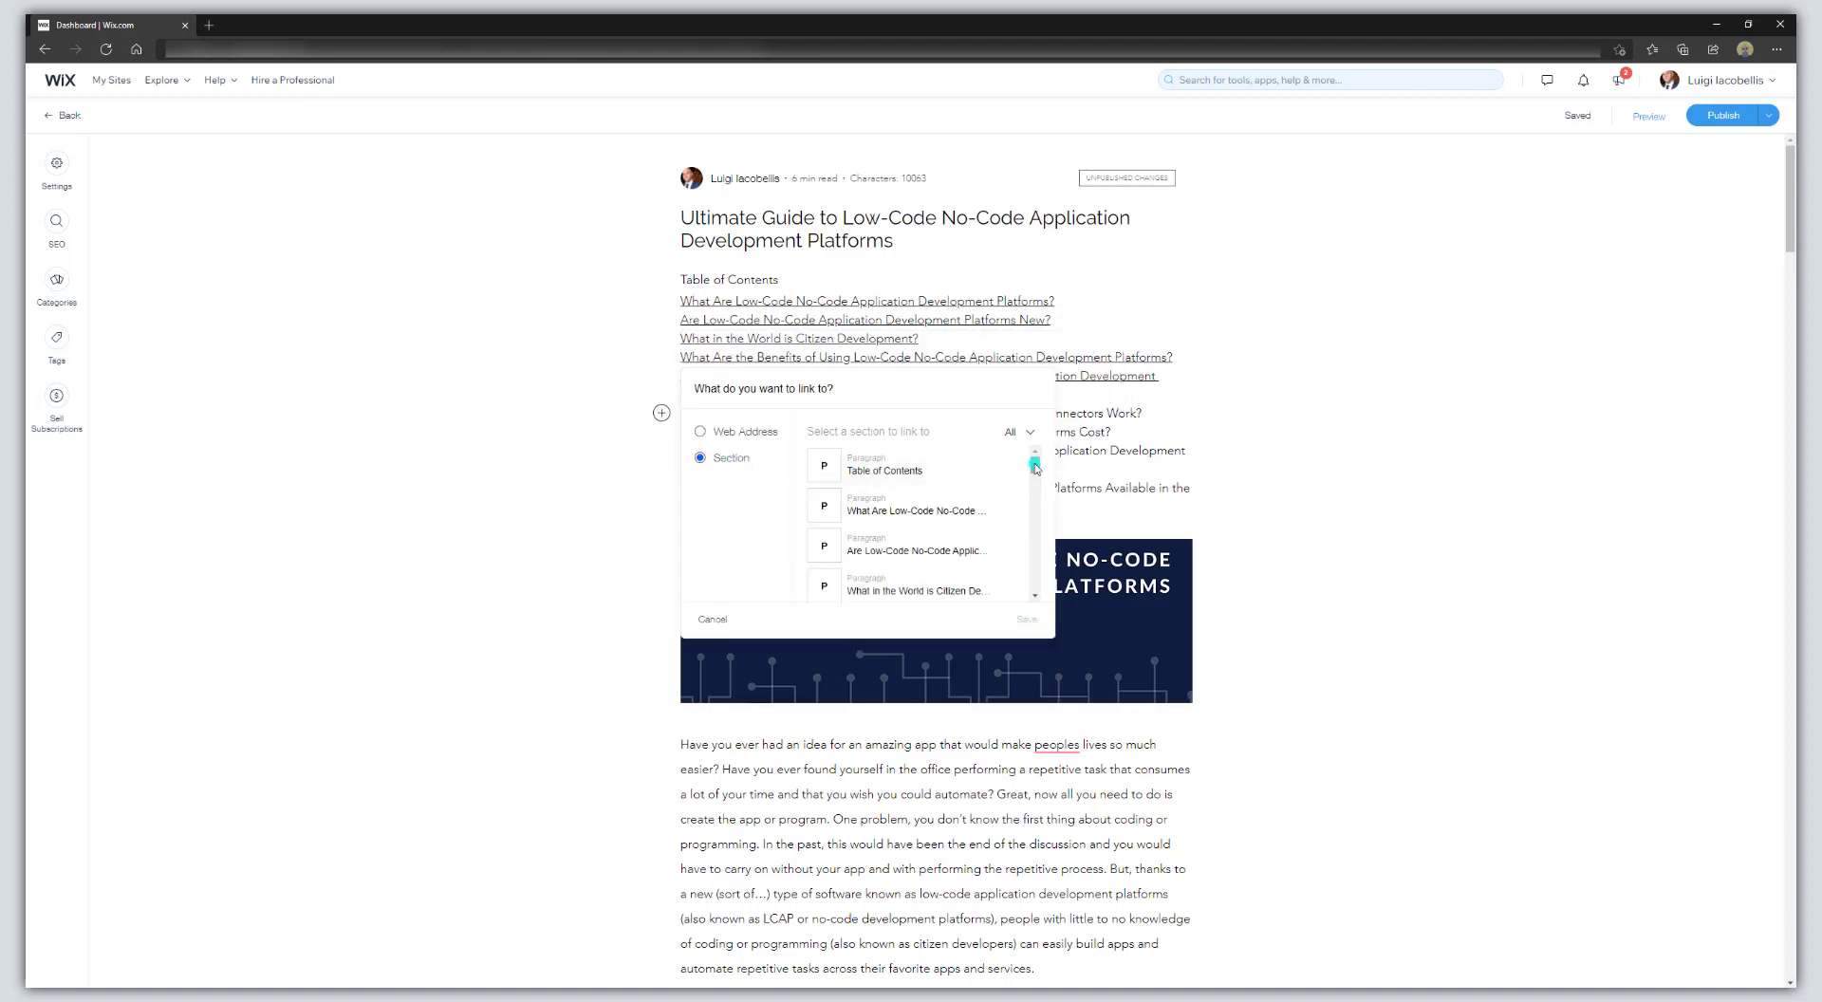
pyautogui.scroll(-3, 1034, 467)
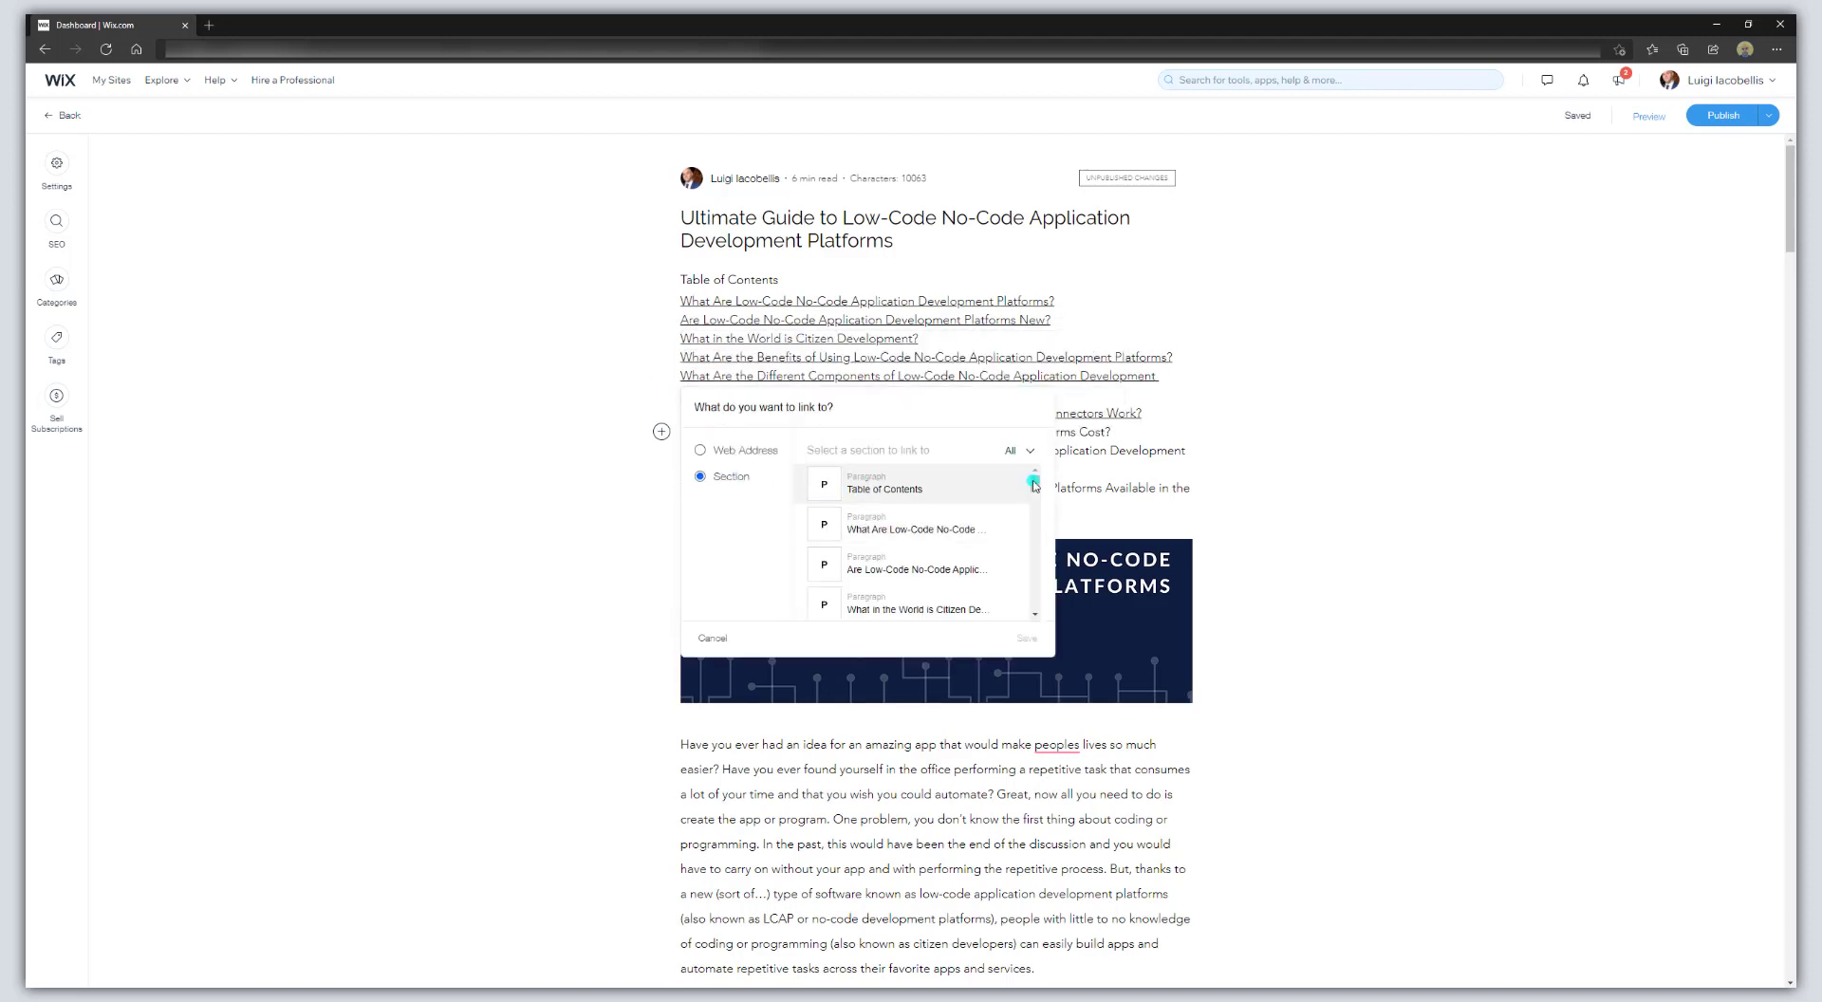
pyautogui.scroll(-3, 1034, 485)
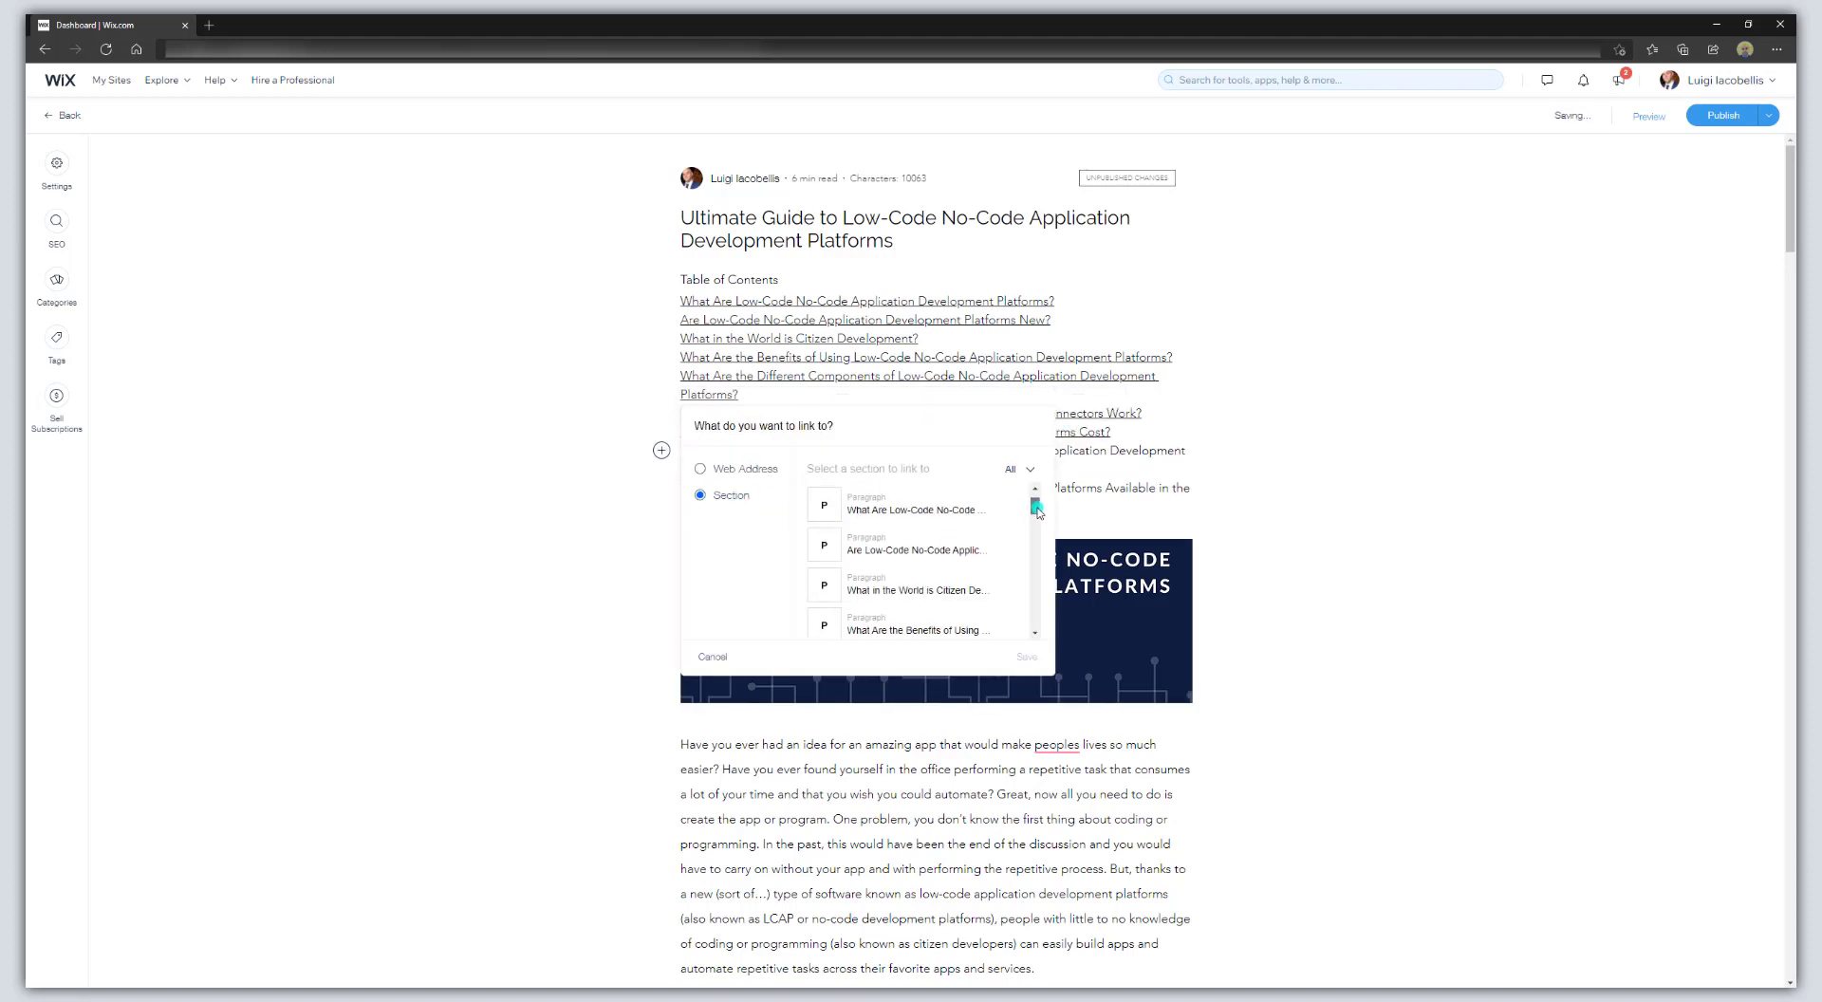
pyautogui.scroll(-5, 1038, 512)
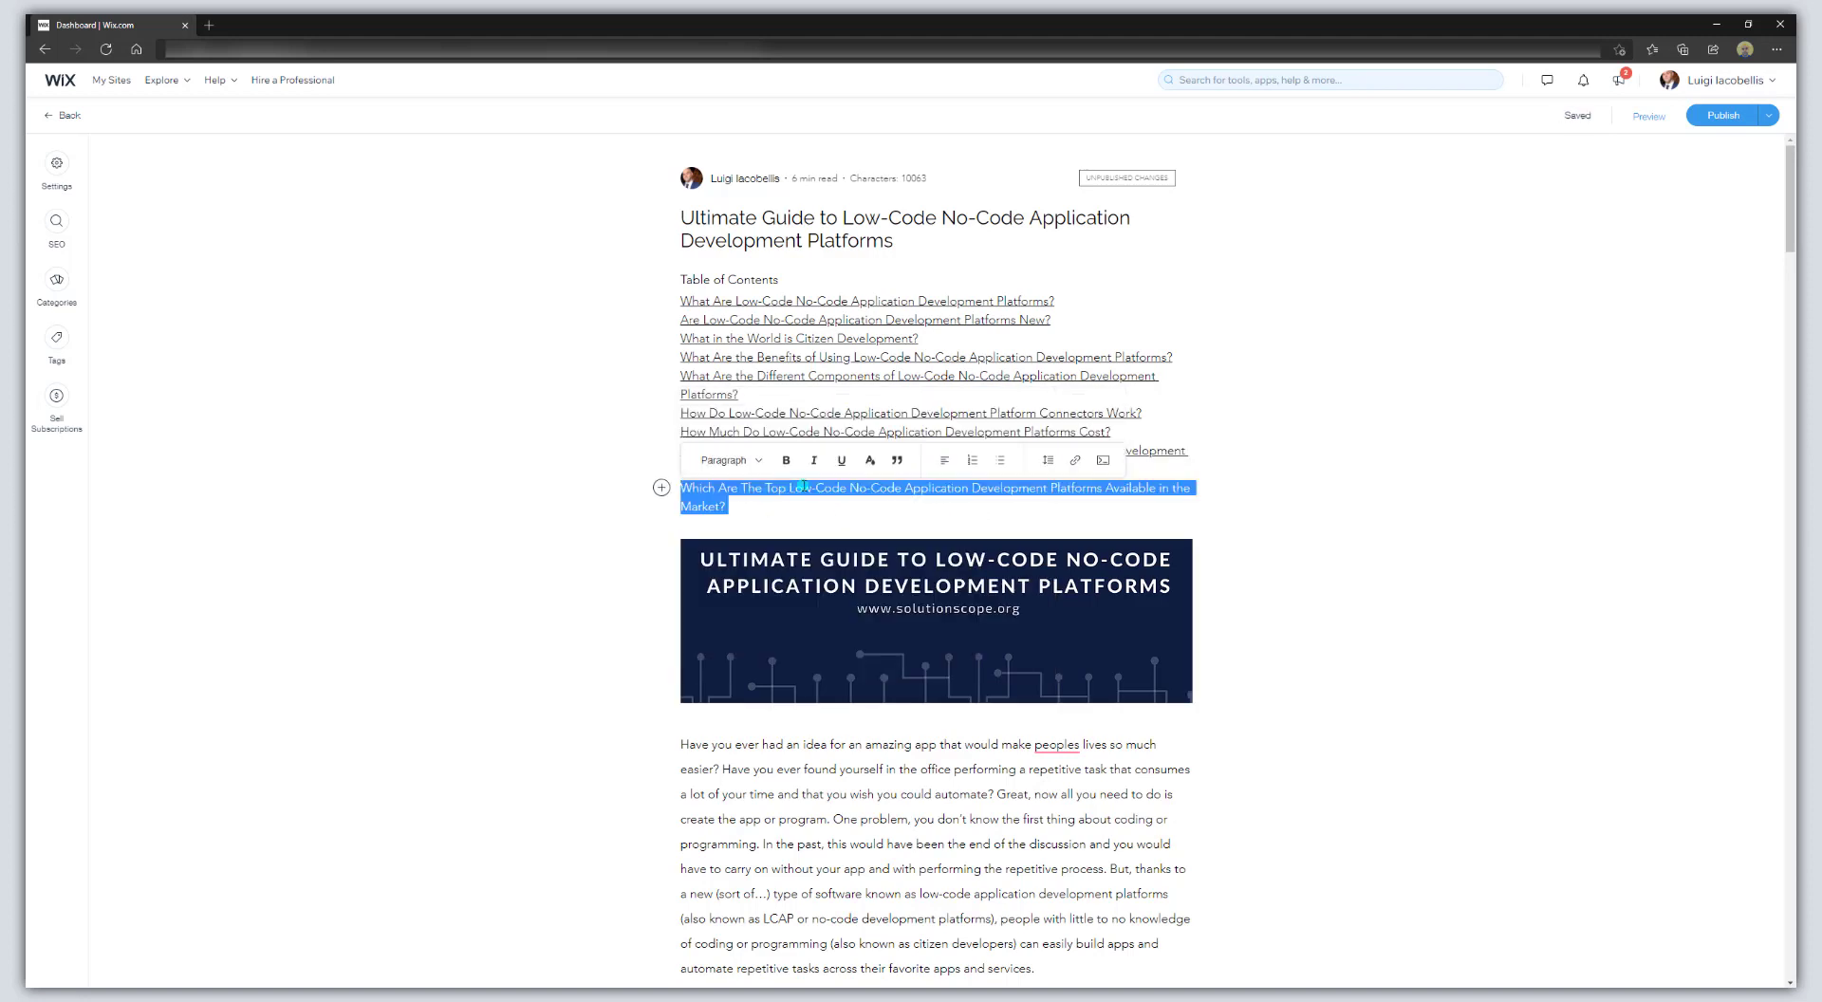
pyautogui.click(1074, 459)
pyautogui.scroll(-10, 948, 598)
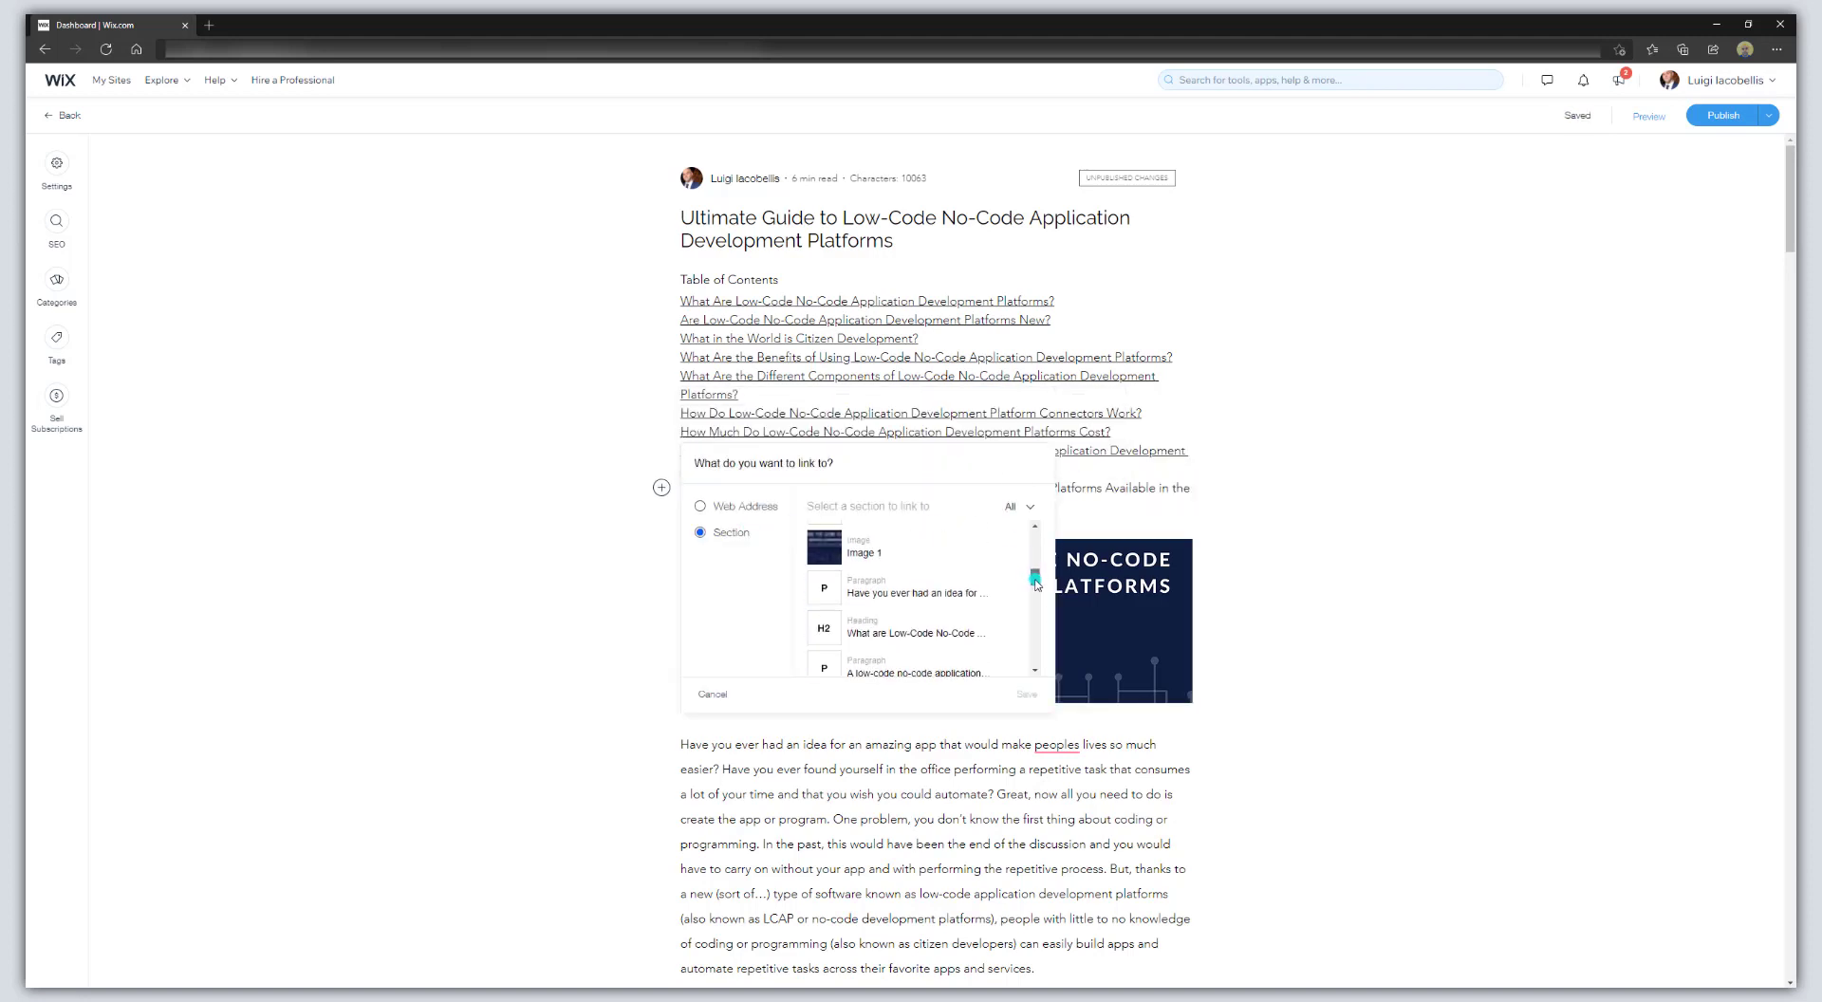
pyautogui.doubleClick(971, 613)
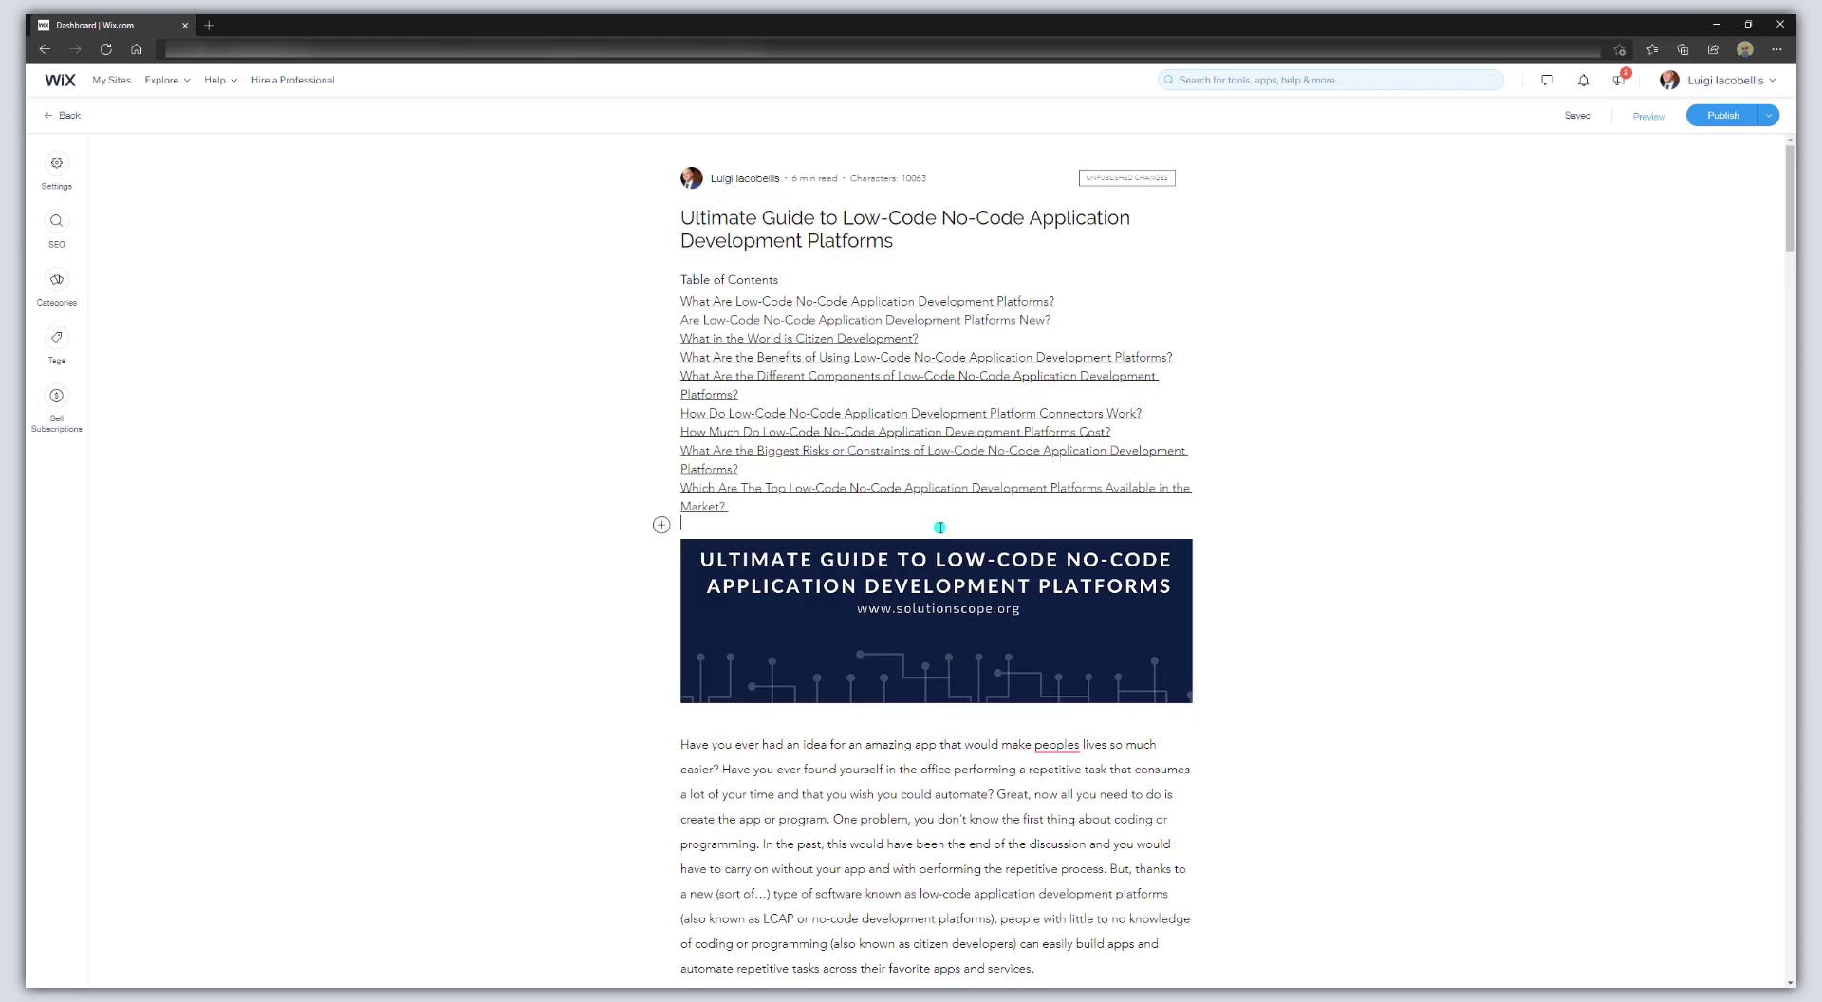
# Publish the post and reopen the Ultimate Guide post from the posts list
pyautogui.click(1722, 115)
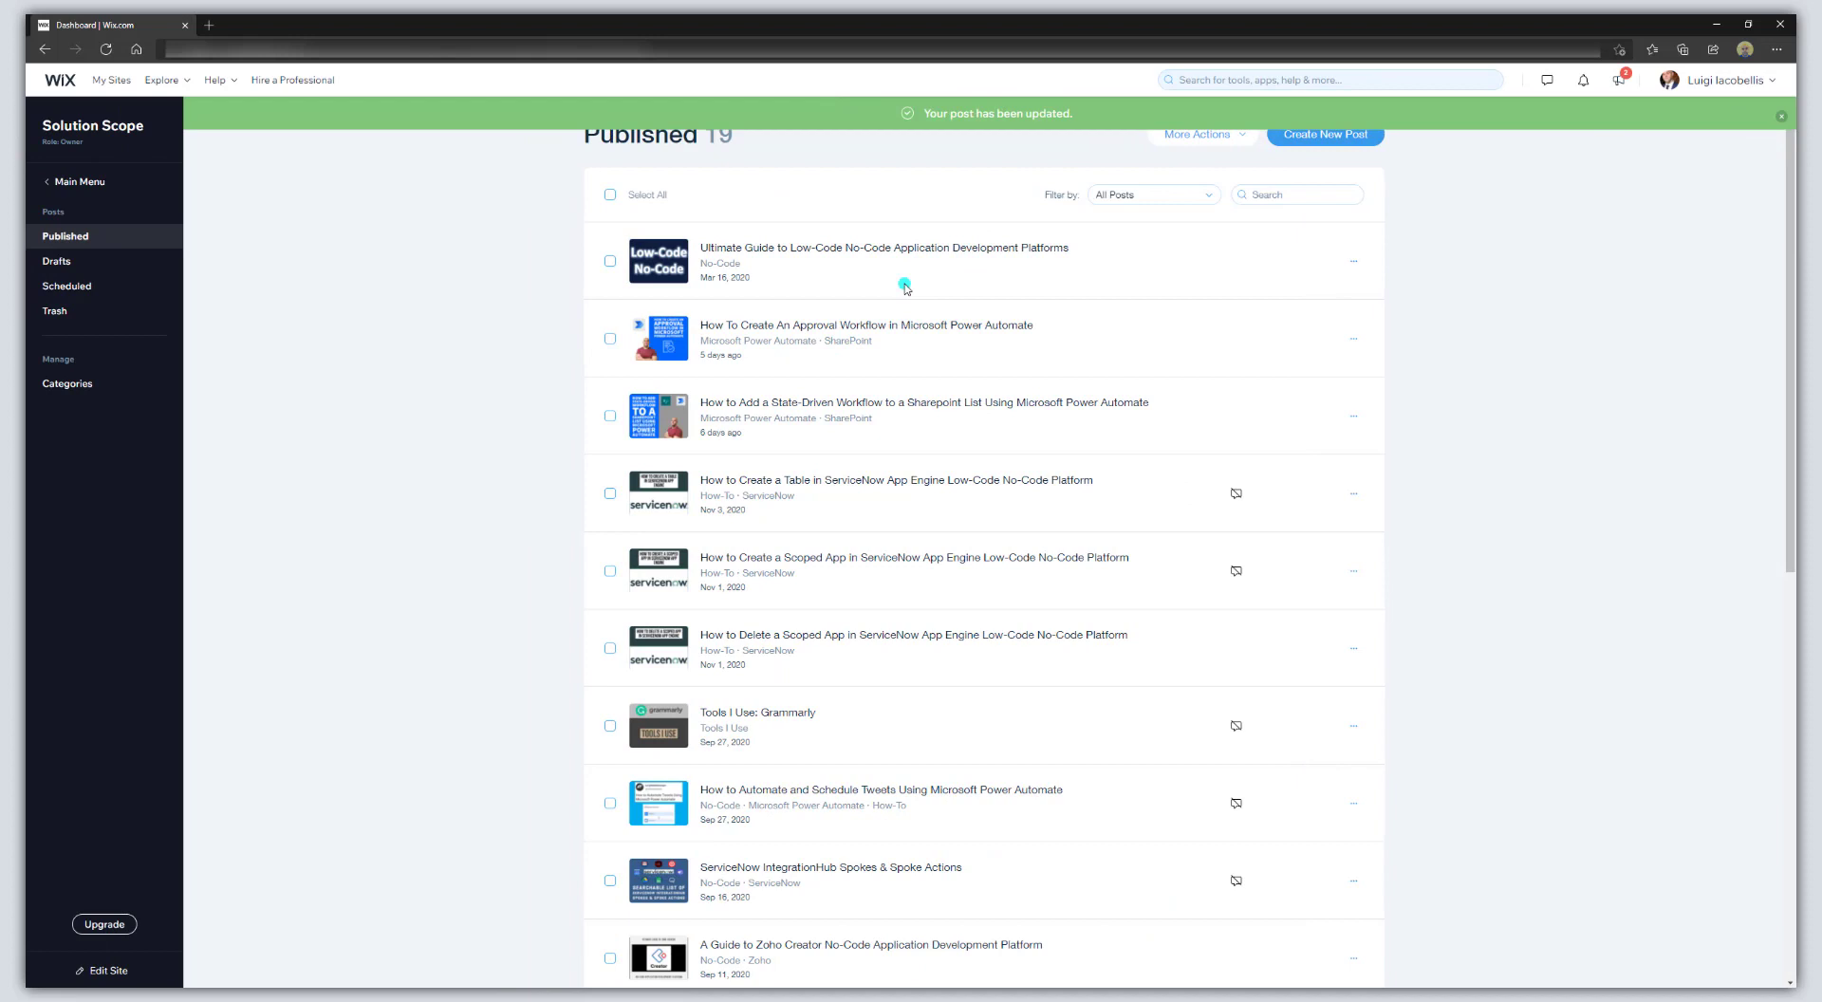
pyautogui.click(892, 248)
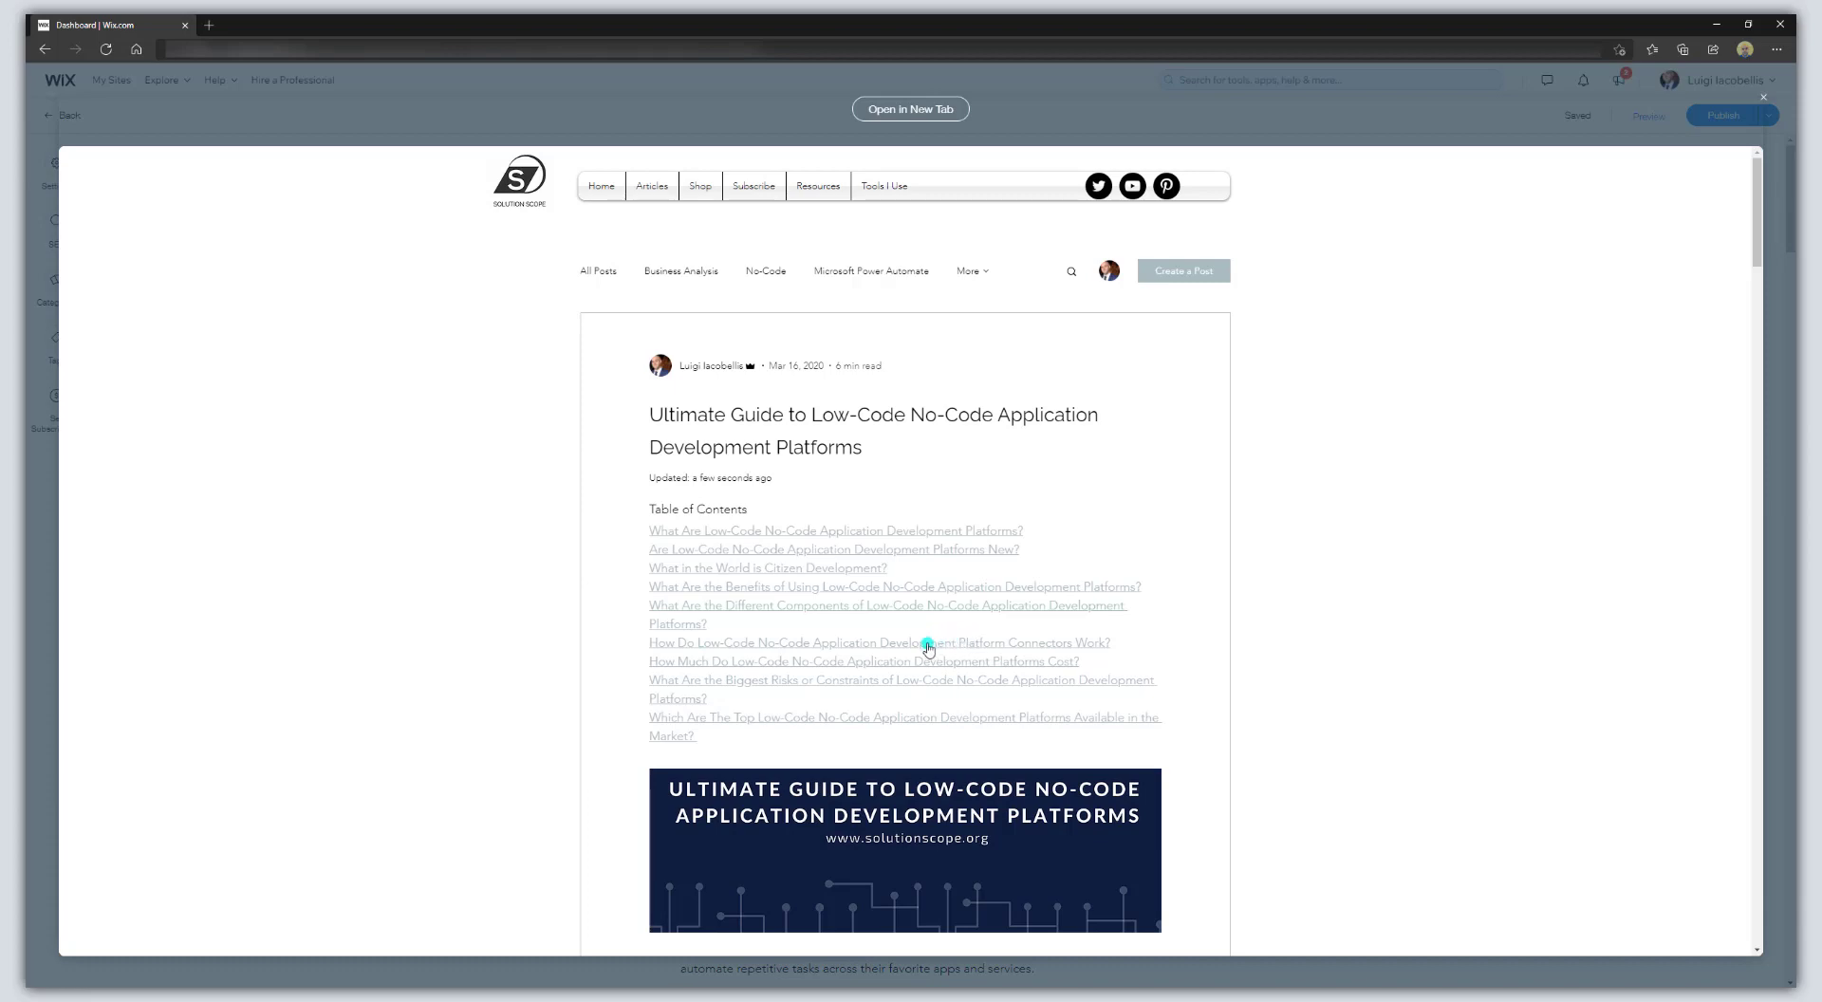
# In the preview, follow the sixth contents link to the 'How Do Low-Code No-Code Application Development Platform Connectors Work?' section
pyautogui.click(927, 643)
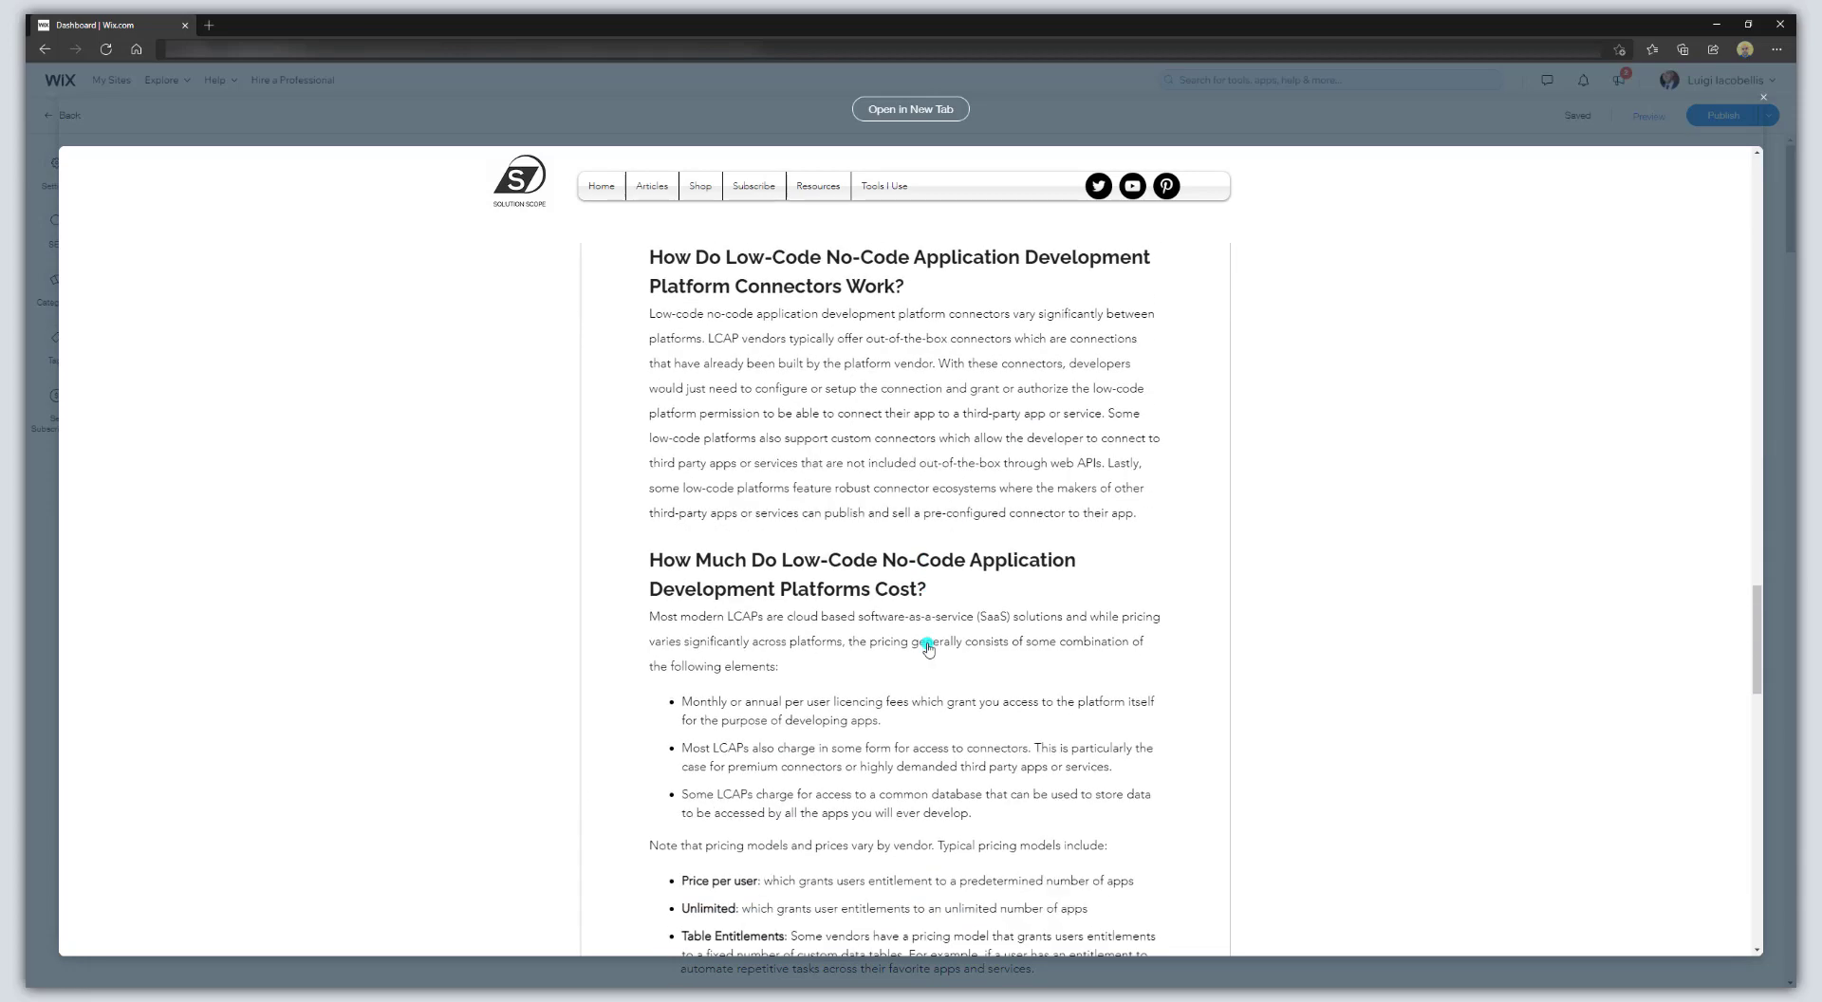